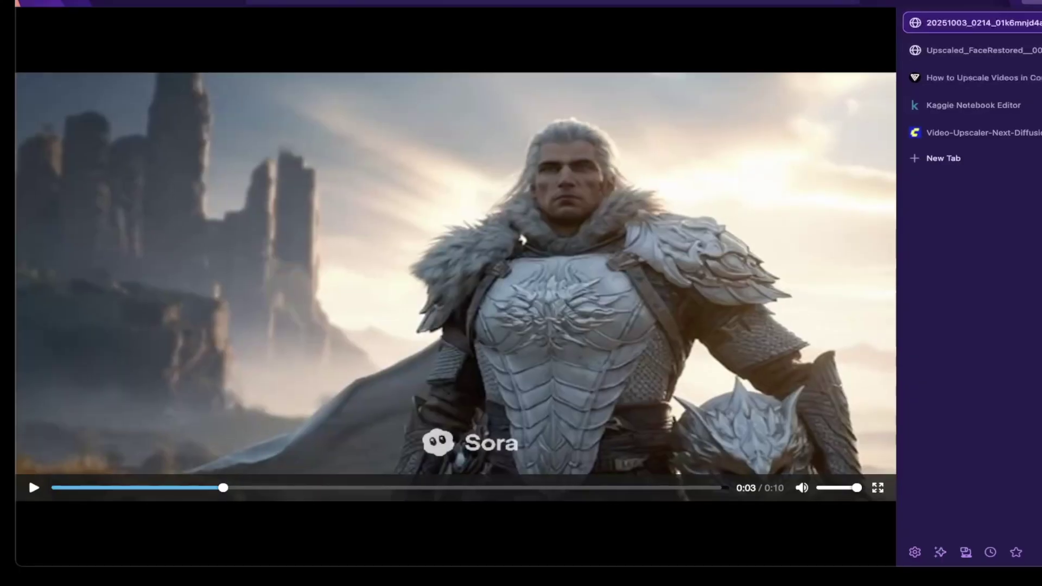
Switch to the Upscaled_FaceRestored warrior clip tab, paused at 3 of 10 seconds
{"action": "key", "text": "ctrl+Tab"}
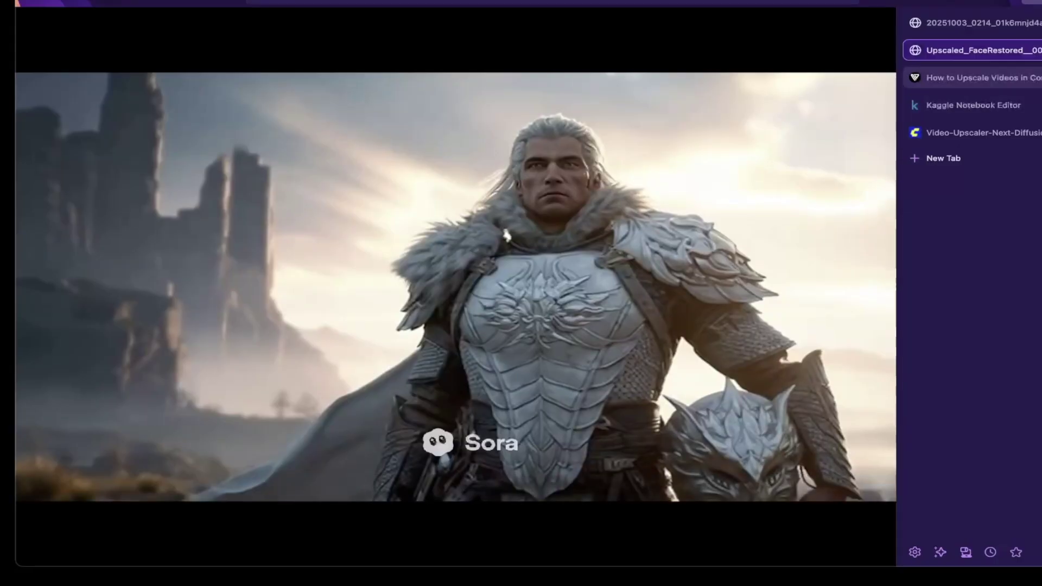
Bring up the Next Diffusion 'How to Upscale Videos' tutorial page
{"action": "left_click", "coordinate": [972, 78]}
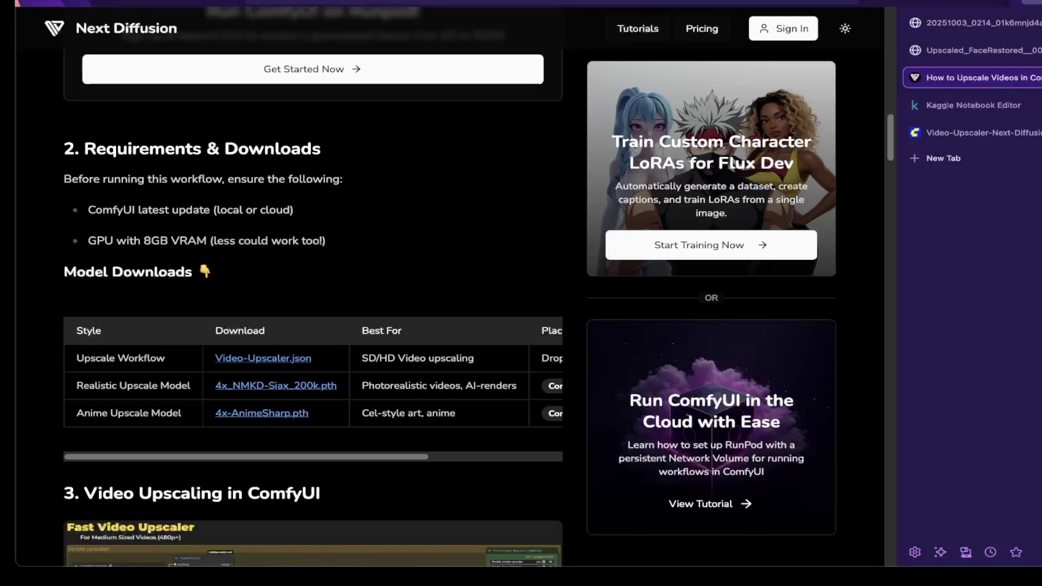
Switch to the Video-Upscaler-Next-Diffusion workflow with the original warrior clip loaded
{"action": "left_click", "coordinate": [972, 133]}
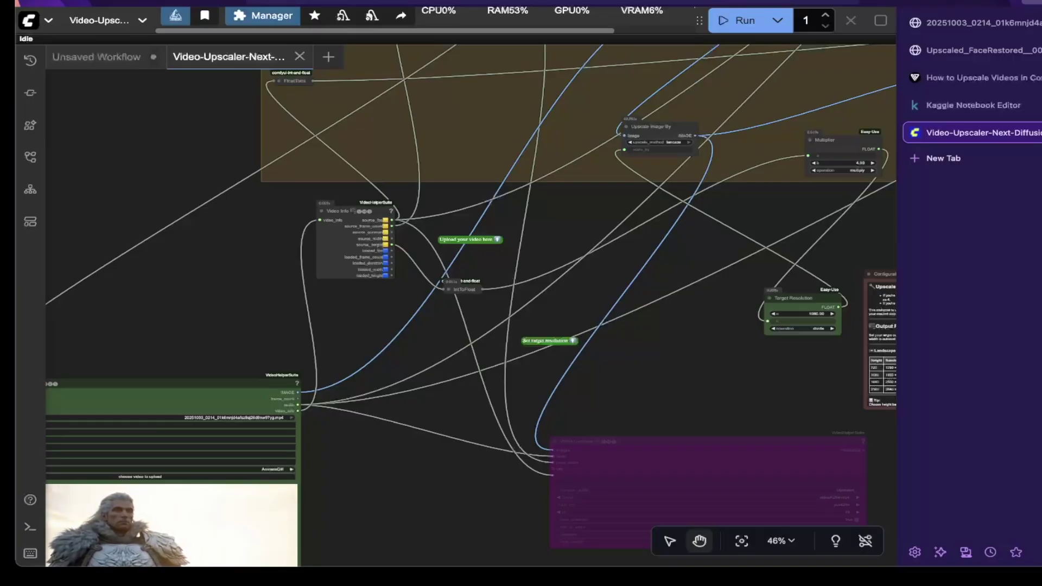
Zoom and pan the workflow canvas to show the Load Video node and its preview
{"action": "scroll", "coordinate": [530, 288], "scroll_direction": "down", "scroll_amount": 2}
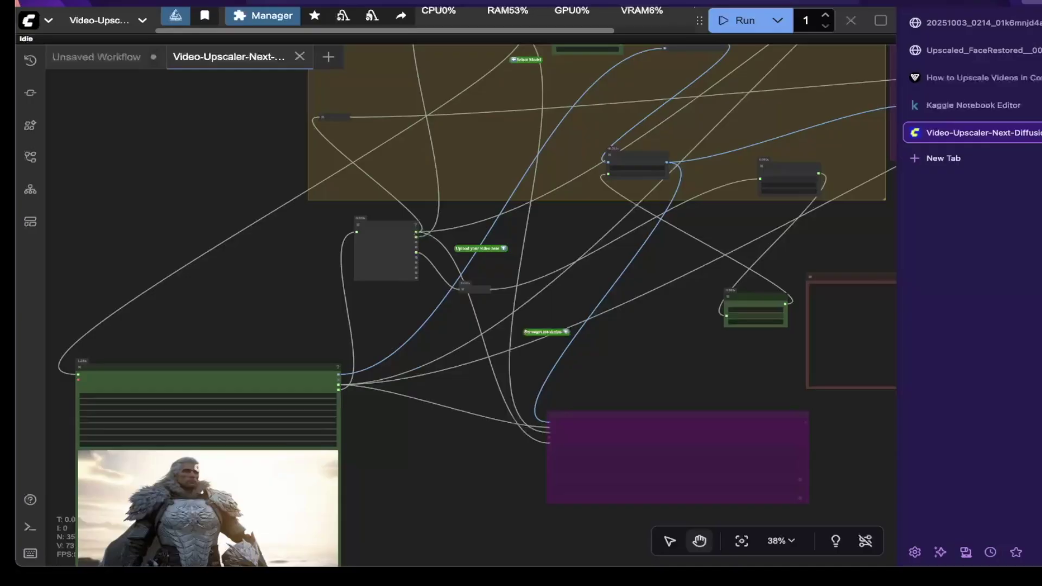
{"action": "scroll", "coordinate": [562, 301], "scroll_direction": "up", "scroll_amount": 2}
{"action": "scroll", "coordinate": [562, 301], "scroll_direction": "up", "scroll_amount": 1}
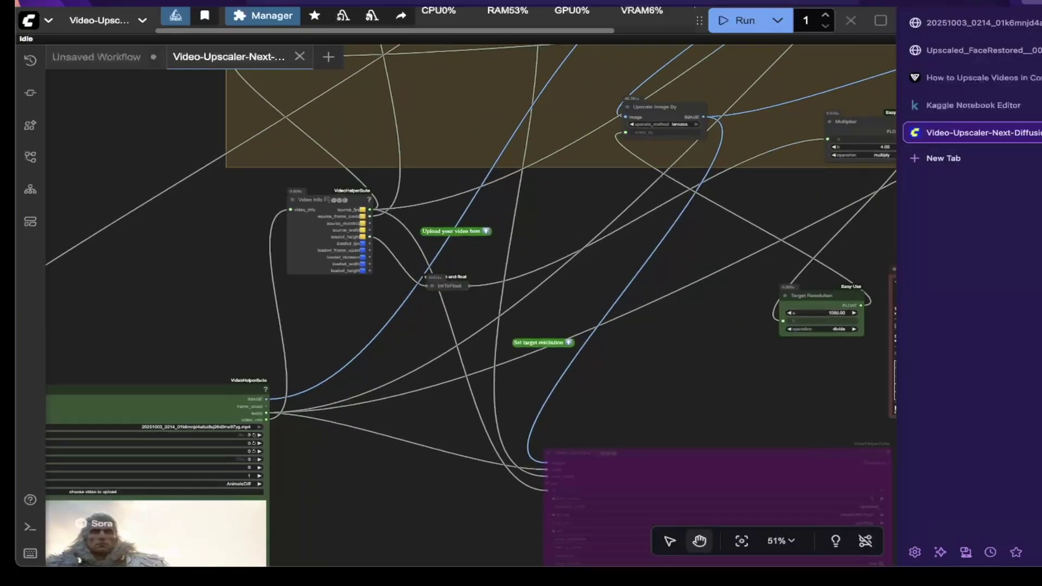
{"action": "left_click_drag", "start_coordinate": [542, 326], "coordinate": [771, 183]}
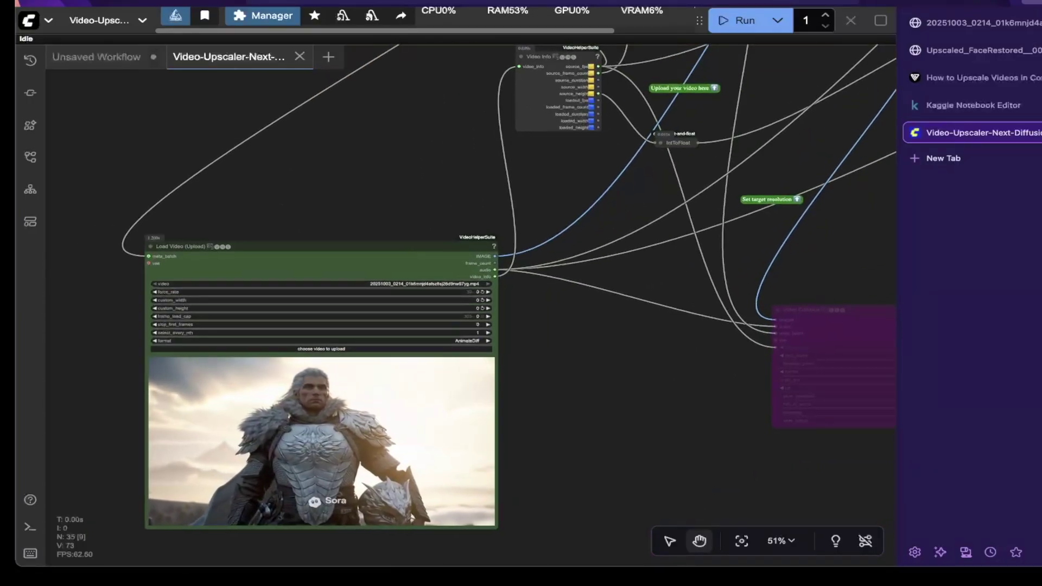
Center the Fast Video Upscaler group's recommended models note, showing 4x_NMKD-Siax_200k and 61-frame batches
{"action": "left_click_drag", "start_coordinate": [597, 108], "coordinate": [356, 551]}
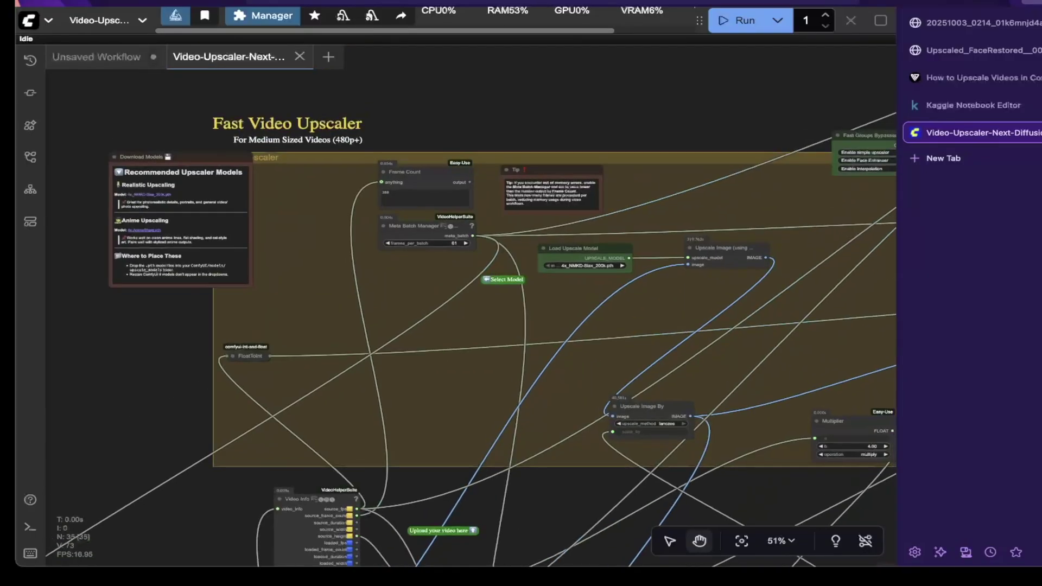
{"action": "scroll", "coordinate": [380, 244], "scroll_direction": "up", "scroll_amount": 2}
{"action": "left_click_drag", "start_coordinate": [380, 245], "coordinate": [412, 293]}
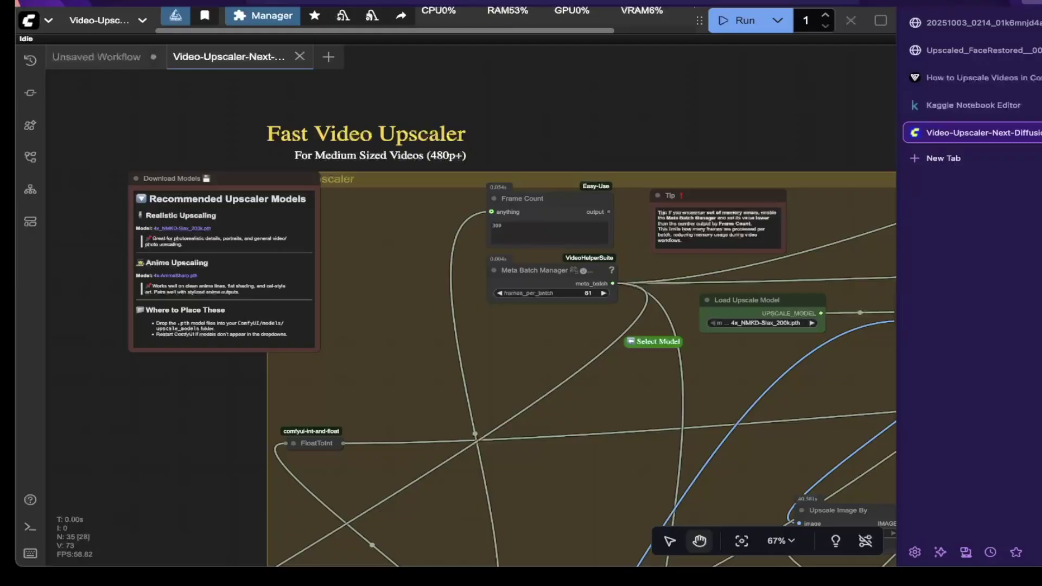
{"action": "scroll", "coordinate": [368, 320], "scroll_direction": "up", "scroll_amount": 2}
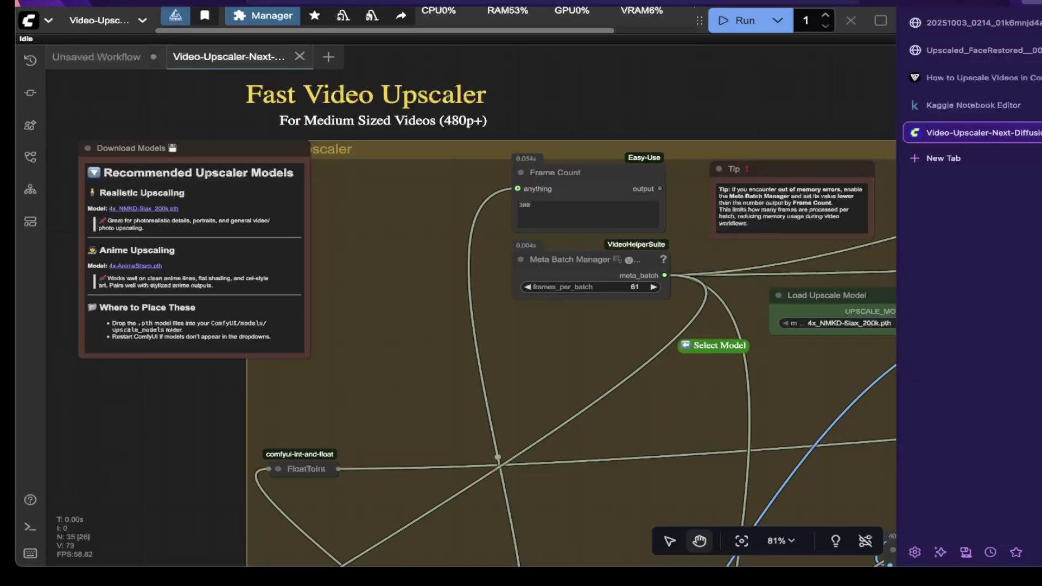
{"action": "scroll", "coordinate": [180, 236], "scroll_direction": "up", "scroll_amount": 2}
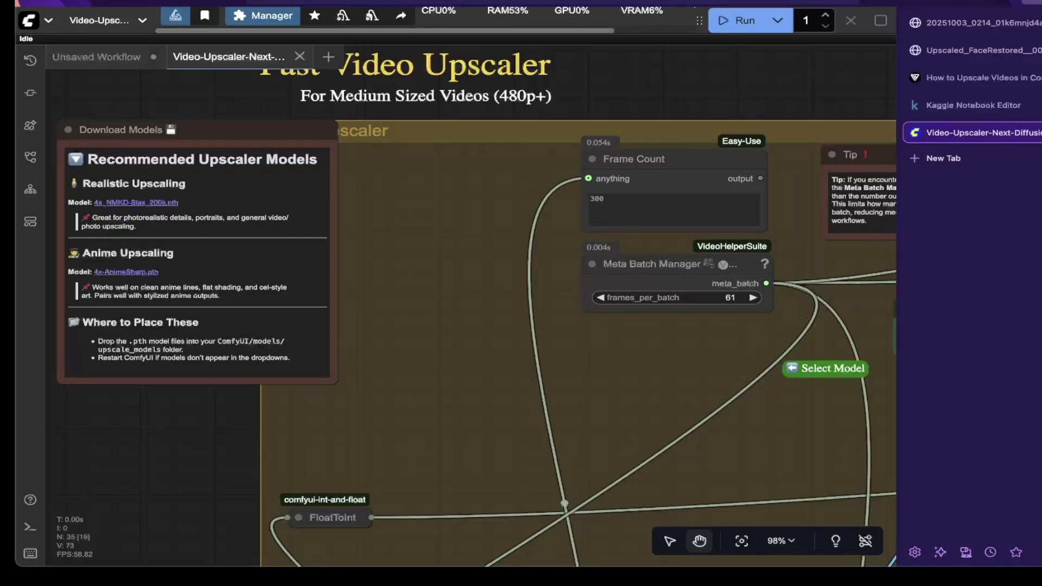
{"action": "scroll", "coordinate": [301, 263], "scroll_direction": "down", "scroll_amount": 3}
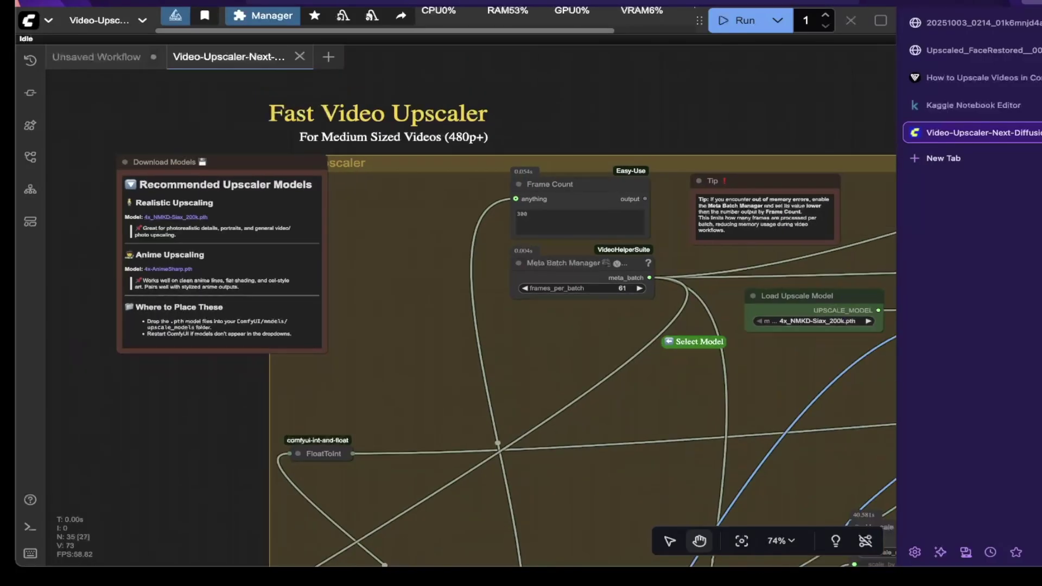
{"action": "left_click_drag", "start_coordinate": [521, 380], "coordinate": [290, 368]}
{"action": "scroll", "coordinate": [302, 296], "scroll_direction": "up", "scroll_amount": 2}
{"action": "scroll", "coordinate": [302, 296], "scroll_direction": "up", "scroll_amount": 1}
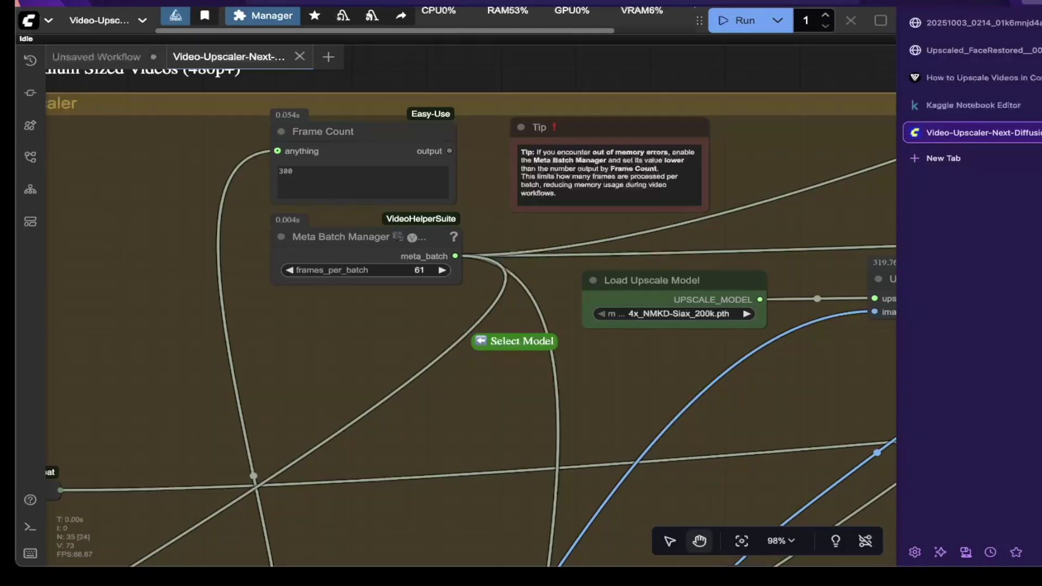
{"action": "scroll", "coordinate": [49, 279], "scroll_direction": "down", "scroll_amount": 2}
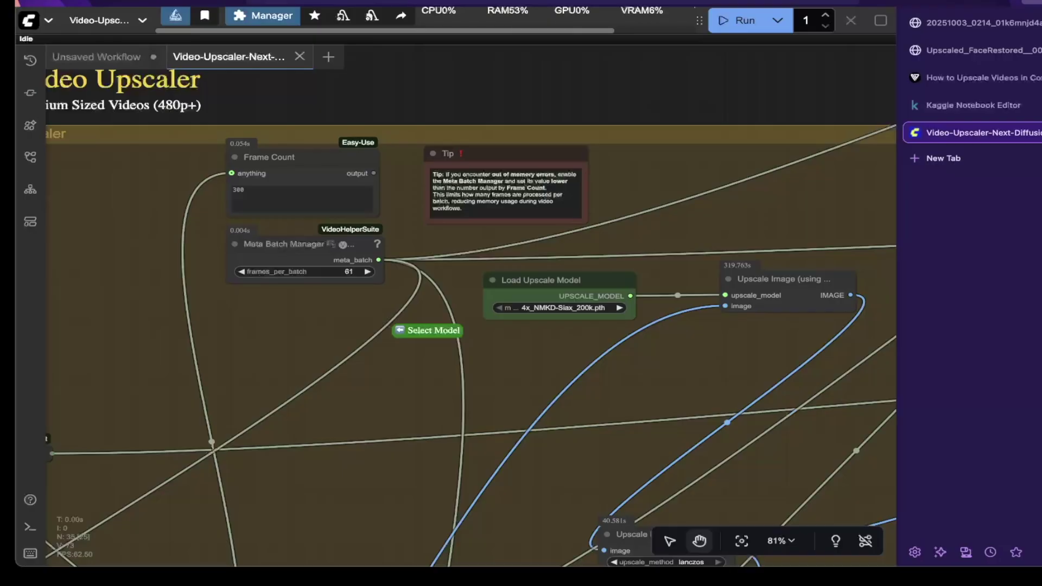
{"action": "scroll", "coordinate": [302, 387], "scroll_direction": "up", "scroll_amount": 1}
{"action": "scroll", "coordinate": [302, 387], "scroll_direction": "up", "scroll_amount": 2}
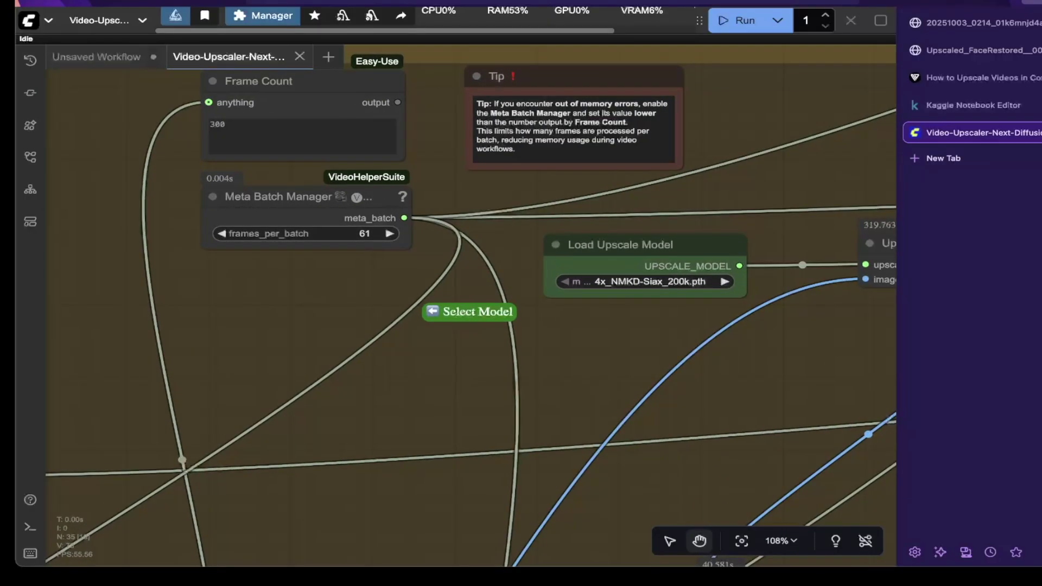
{"action": "scroll", "coordinate": [302, 286], "scroll_direction": "down", "scroll_amount": 3}
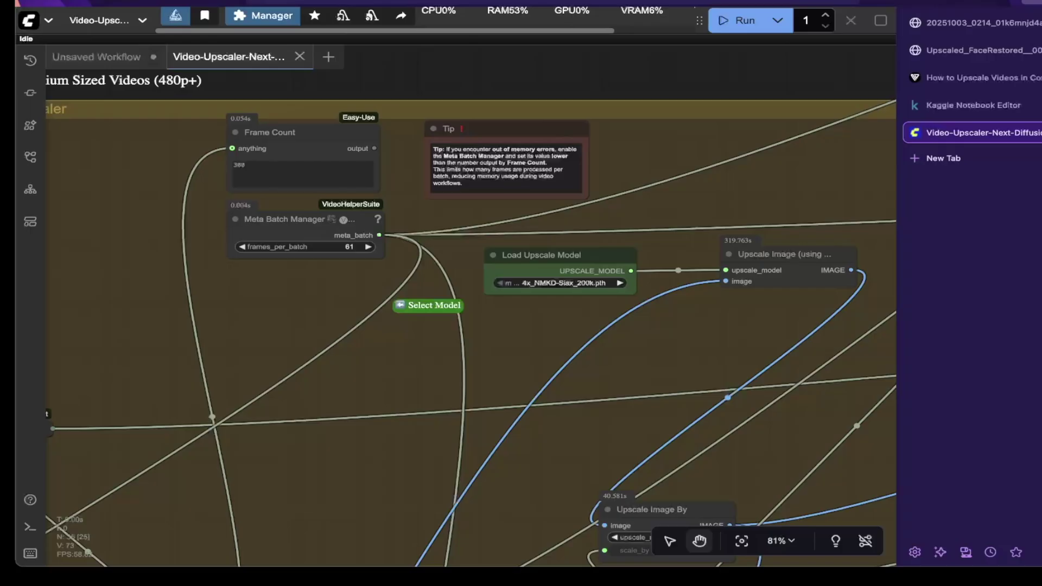
{"action": "scroll", "coordinate": [471, 318], "scroll_direction": "down", "scroll_amount": 1}
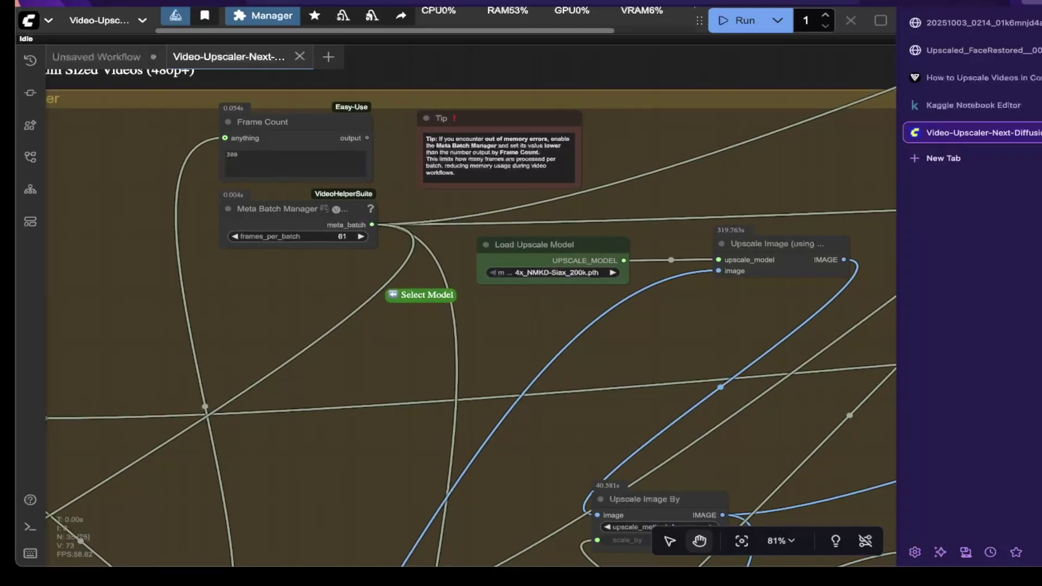
{"action": "scroll", "coordinate": [287, 287], "scroll_direction": "down", "scroll_amount": 1}
{"action": "scroll", "coordinate": [287, 287], "scroll_direction": "down", "scroll_amount": 1}
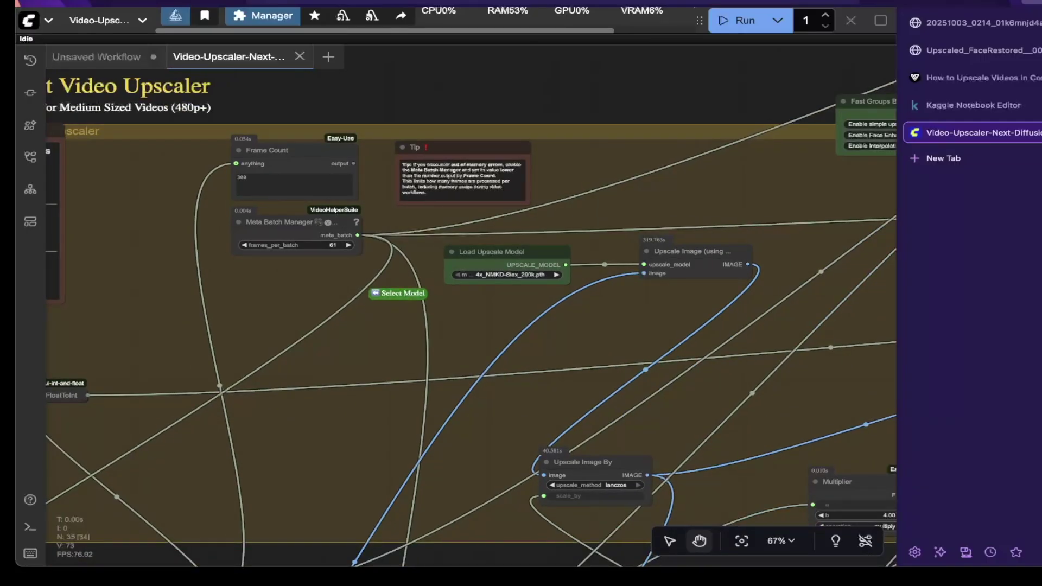
View the FaceRestore nodes: codeformer.pth, retinaface_resnet50 detection, fidelity 1.00
{"action": "mouse_move", "coordinate": [488, 304]}
{"action": "left_mouse_down"}
{"action": "mouse_move", "coordinate": [318, 295]}
{"action": "mouse_move", "coordinate": [285, 221]}
{"action": "left_mouse_up"}
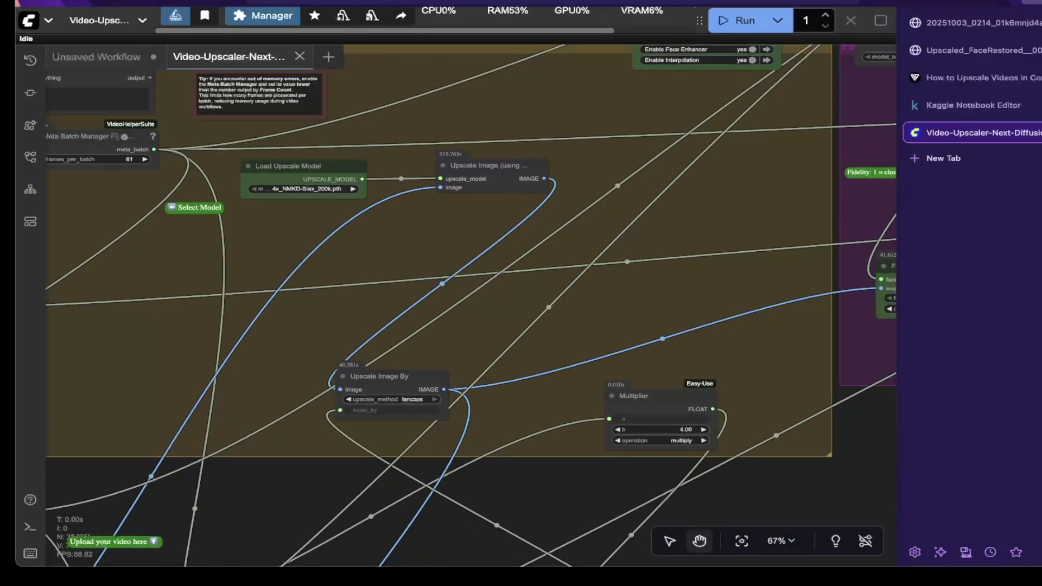
{"action": "mouse_move", "coordinate": [543, 271]}
{"action": "left_mouse_down"}
{"action": "mouse_move", "coordinate": [353, 282]}
{"action": "mouse_move", "coordinate": [163, 352]}
{"action": "mouse_move", "coordinate": [125, 411]}
{"action": "left_mouse_up"}
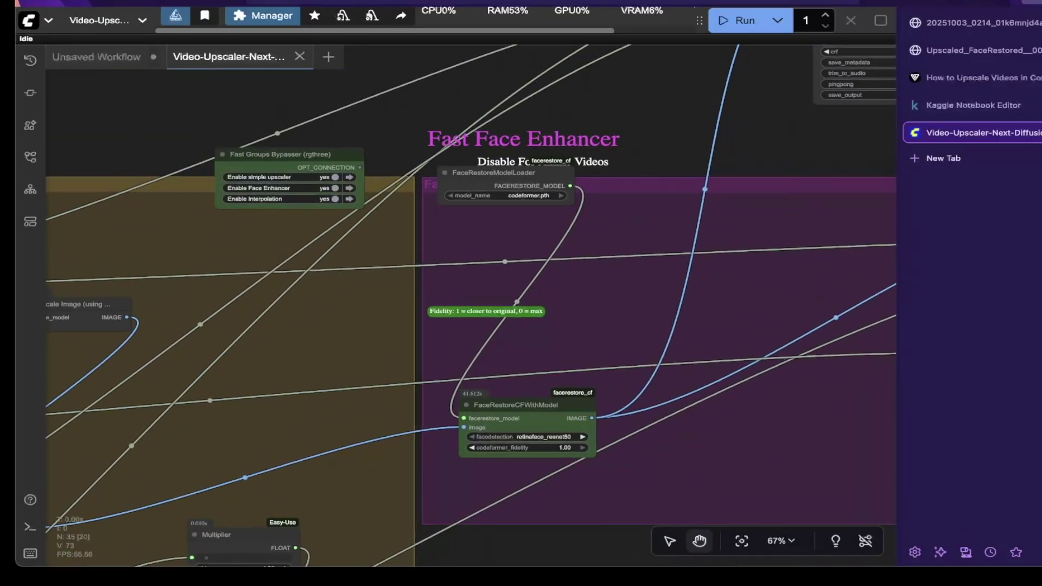
{"action": "scroll", "coordinate": [510, 233], "scroll_direction": "up", "scroll_amount": 4}
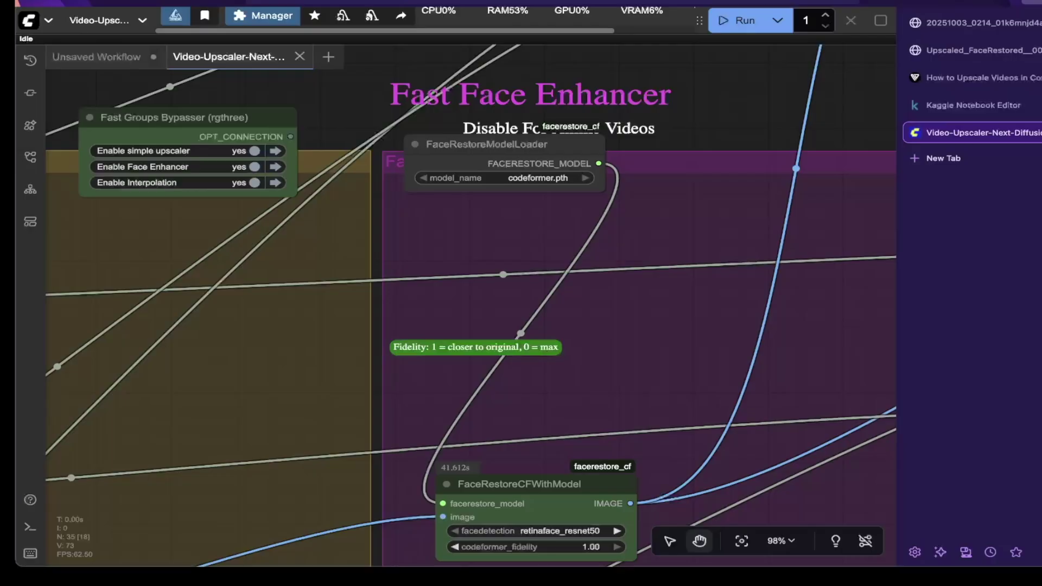
{"action": "scroll", "coordinate": [482, 268], "scroll_direction": "down", "scroll_amount": 2}
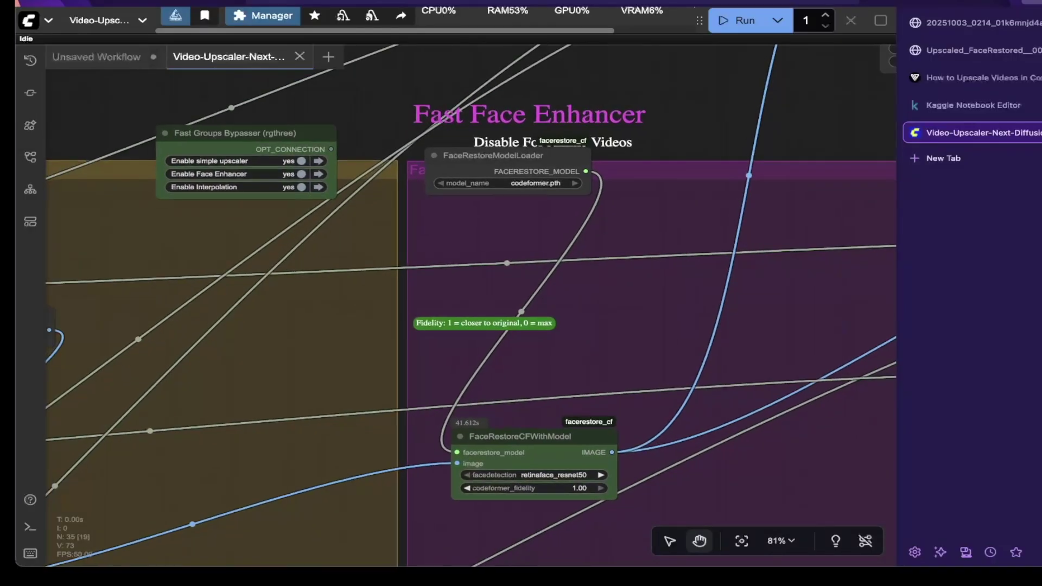
{"action": "left_click_drag", "start_coordinate": [489, 380], "coordinate": [504, 214]}
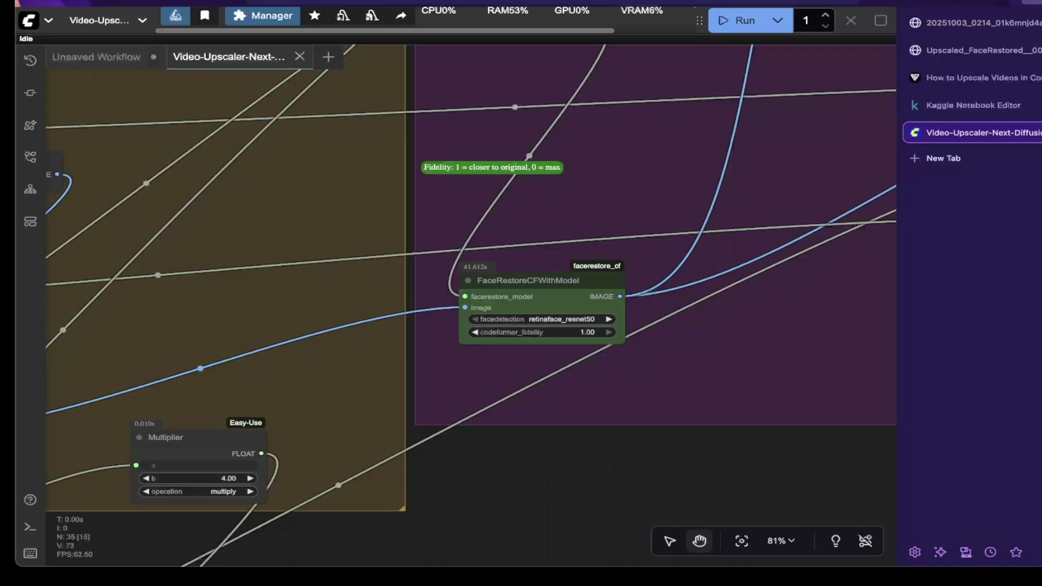
Inspect the Target Resolution node (1080, divide) against the full Configuration note
{"action": "scroll", "coordinate": [471, 304], "scroll_direction": "down", "scroll_amount": 5}
{"action": "scroll", "coordinate": [471, 304], "scroll_direction": "down", "scroll_amount": 2}
{"action": "scroll", "coordinate": [471, 304], "scroll_direction": "down", "scroll_amount": 2}
{"action": "scroll", "coordinate": [471, 304], "scroll_direction": "down", "scroll_amount": 1}
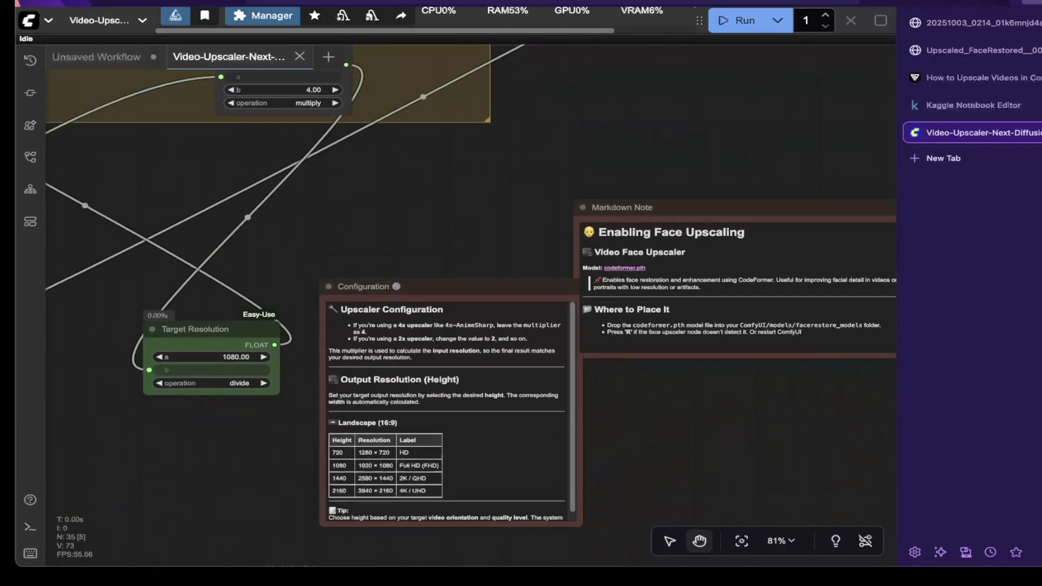
{"action": "scroll", "coordinate": [471, 288], "scroll_direction": "left", "scroll_amount": 5}
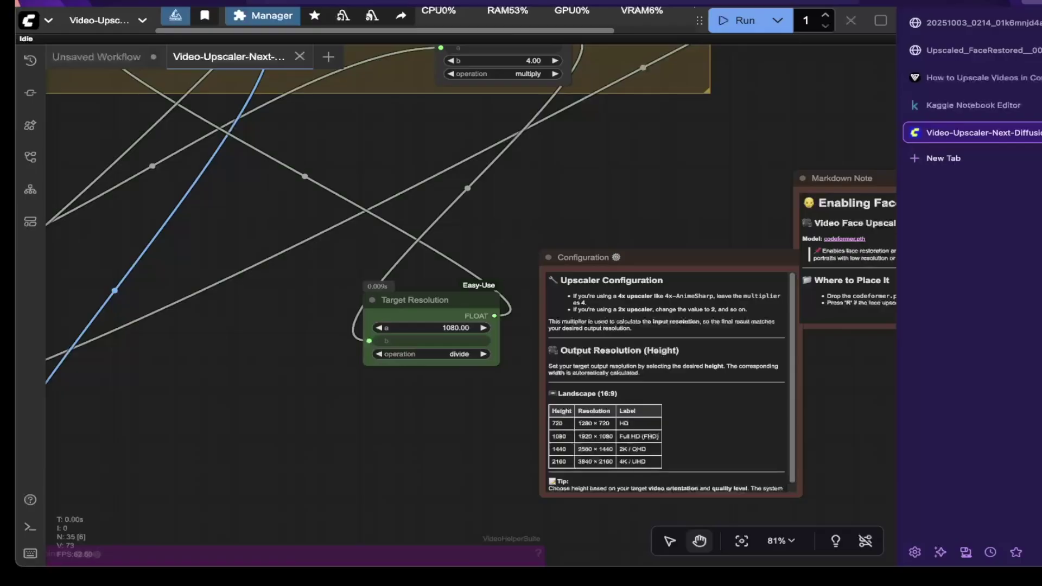
{"action": "scroll", "coordinate": [485, 318], "scroll_direction": "up", "scroll_amount": 3}
{"action": "scroll", "coordinate": [485, 318], "scroll_direction": "up", "scroll_amount": 1}
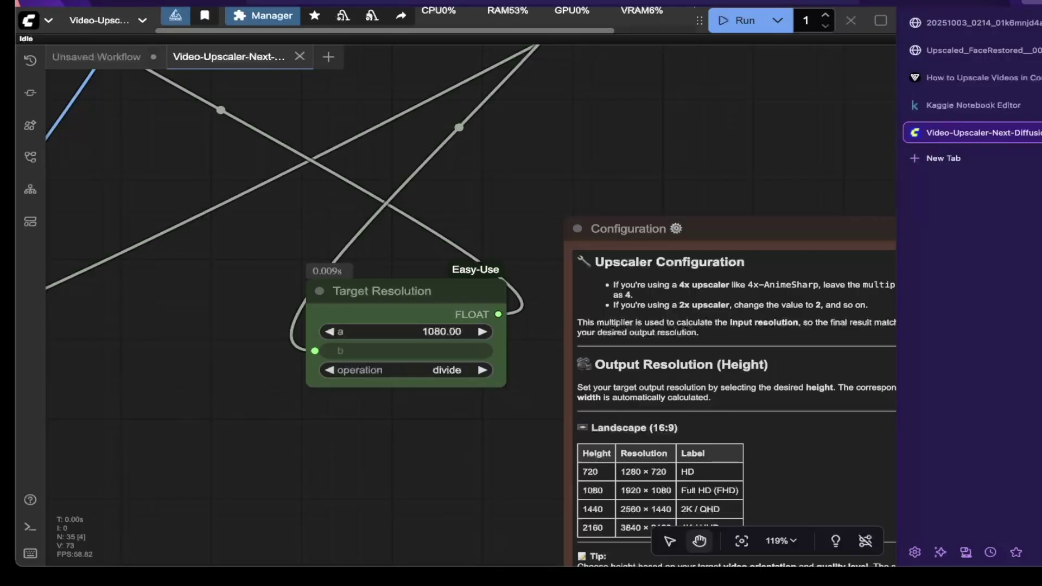
{"action": "left_click_drag", "start_coordinate": [543, 434], "coordinate": [482, 378]}
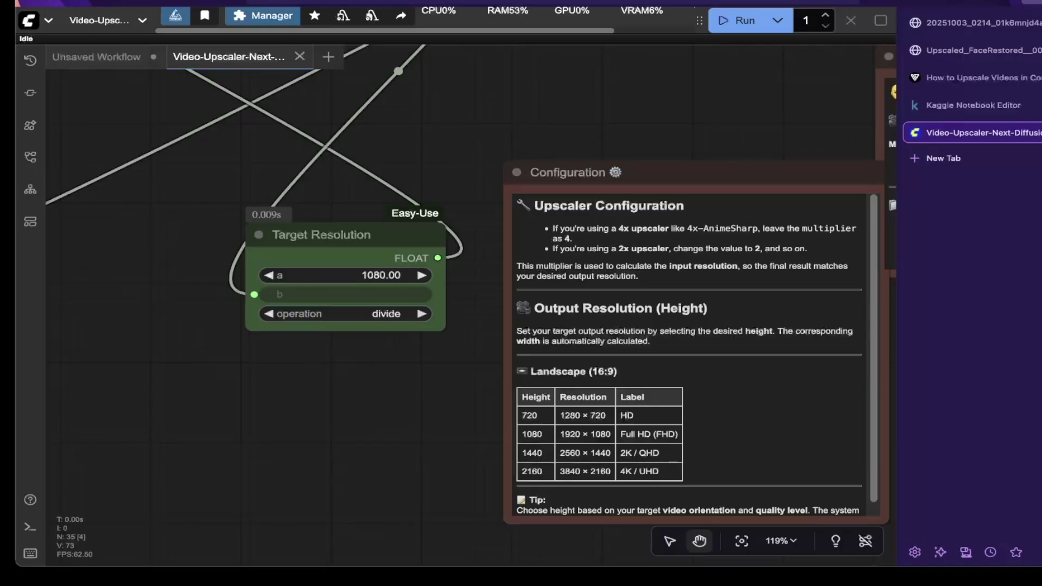
Zoom out and pan to the Fast Video Upscaler group title, reporting 349 frames
{"action": "left_click_drag", "start_coordinate": [345, 277], "coordinate": [546, 349]}
{"action": "scroll", "coordinate": [356, 401], "scroll_direction": "down", "scroll_amount": 5}
{"action": "mouse_move", "coordinate": [326, 163]}
{"action": "left_mouse_down"}
{"action": "mouse_move", "coordinate": [497, 393]}
{"action": "mouse_move", "coordinate": [702, 562]}
{"action": "left_mouse_up"}
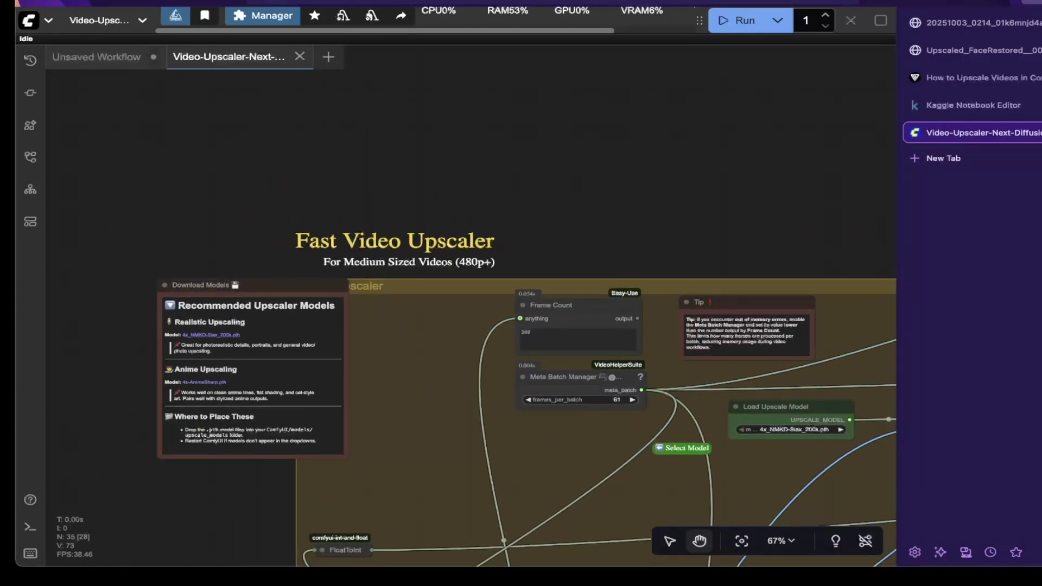
Zoom around the Fast Video Upscaler group's frame count, batch and upscale-model nodes
{"action": "left_click_drag", "start_coordinate": [516, 349], "coordinate": [355, 225]}
{"action": "scroll", "coordinate": [355, 226], "scroll_direction": "up", "scroll_amount": 2}
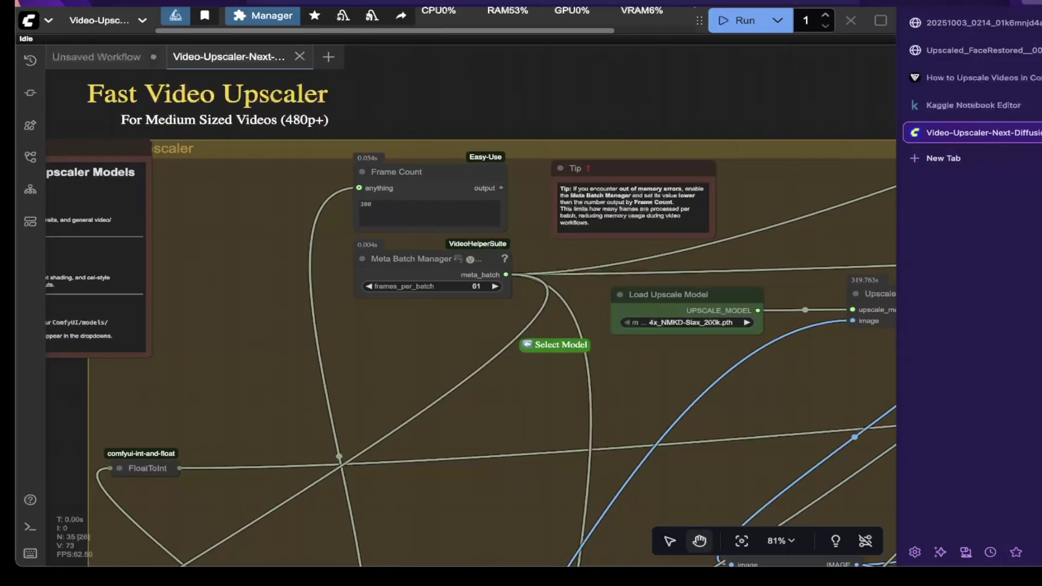
{"action": "scroll", "coordinate": [413, 331], "scroll_direction": "down", "scroll_amount": 2}
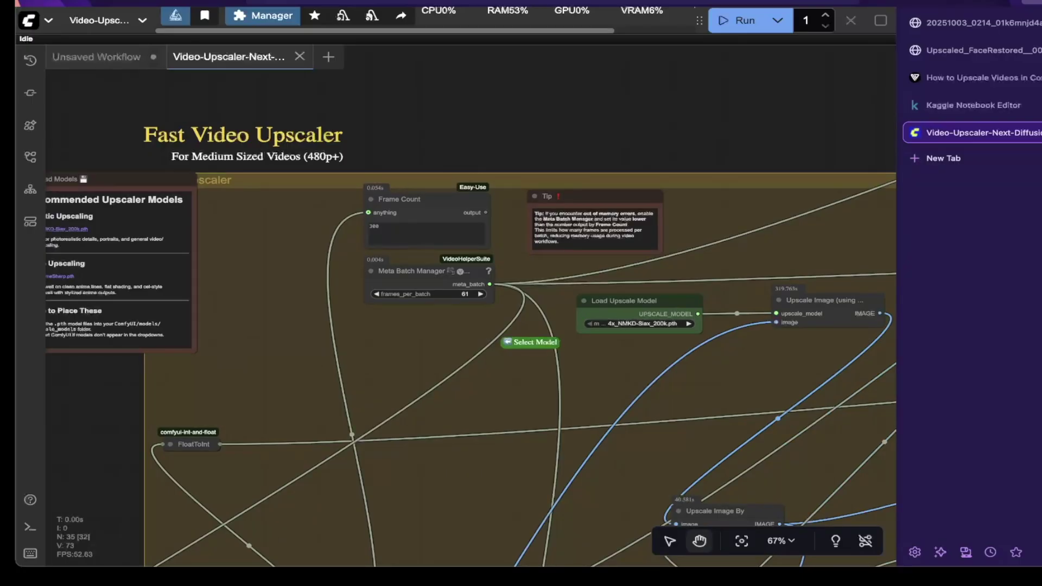
{"action": "scroll", "coordinate": [471, 304], "scroll_direction": "down", "scroll_amount": 1}
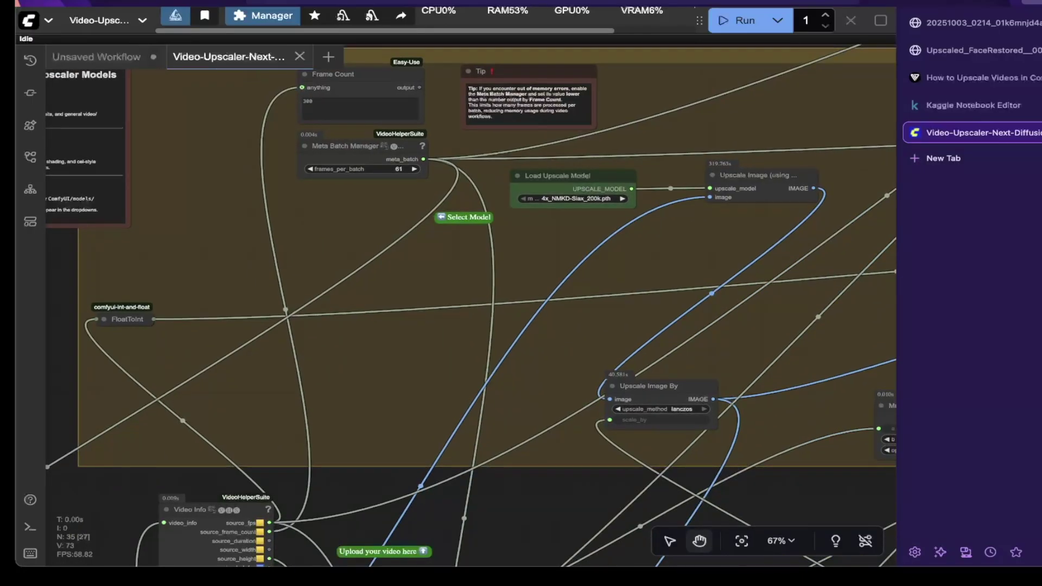
{"action": "scroll", "coordinate": [471, 304], "scroll_direction": "down", "scroll_amount": 3}
{"action": "mouse_move", "coordinate": [471, 304]}
{"action": "left_mouse_down"}
{"action": "mouse_move", "coordinate": [520, 159]}
{"action": "mouse_move", "coordinate": [360, 127]}
{"action": "mouse_move", "coordinate": [350, 97]}
{"action": "mouse_move", "coordinate": [298, 212]}
{"action": "mouse_move", "coordinate": [319, 248]}
{"action": "mouse_move", "coordinate": [508, 399]}
{"action": "mouse_move", "coordinate": [513, 442]}
{"action": "mouse_move", "coordinate": [533, 446]}
{"action": "mouse_move", "coordinate": [595, 546]}
{"action": "left_mouse_up"}
Glance at the Fast Face Enhancer group, then return to the upscaler stage
{"action": "scroll", "coordinate": [267, 190], "scroll_direction": "up", "scroll_amount": 1}
{"action": "scroll", "coordinate": [533, 446], "scroll_direction": "up", "scroll_amount": 1}
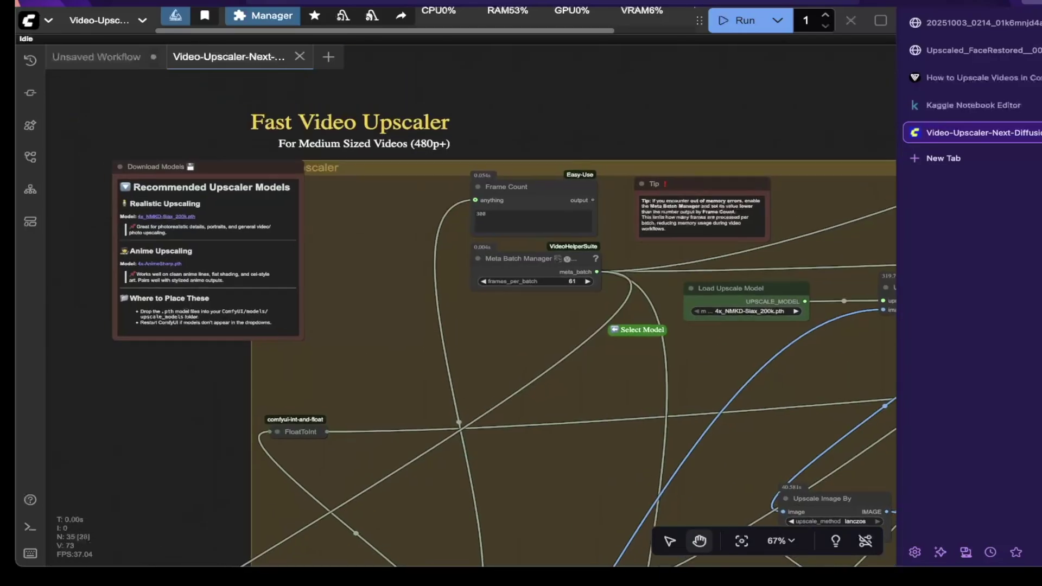
{"action": "scroll", "coordinate": [521, 326], "scroll_direction": "down", "scroll_amount": 2}
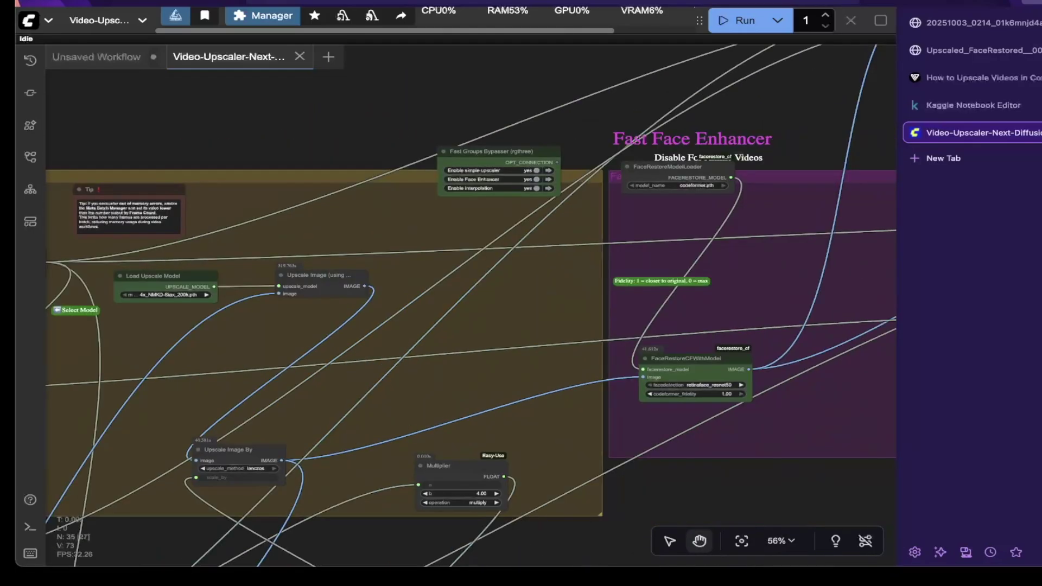
{"action": "left_click_drag", "start_coordinate": [705, 325], "coordinate": [135, 315]}
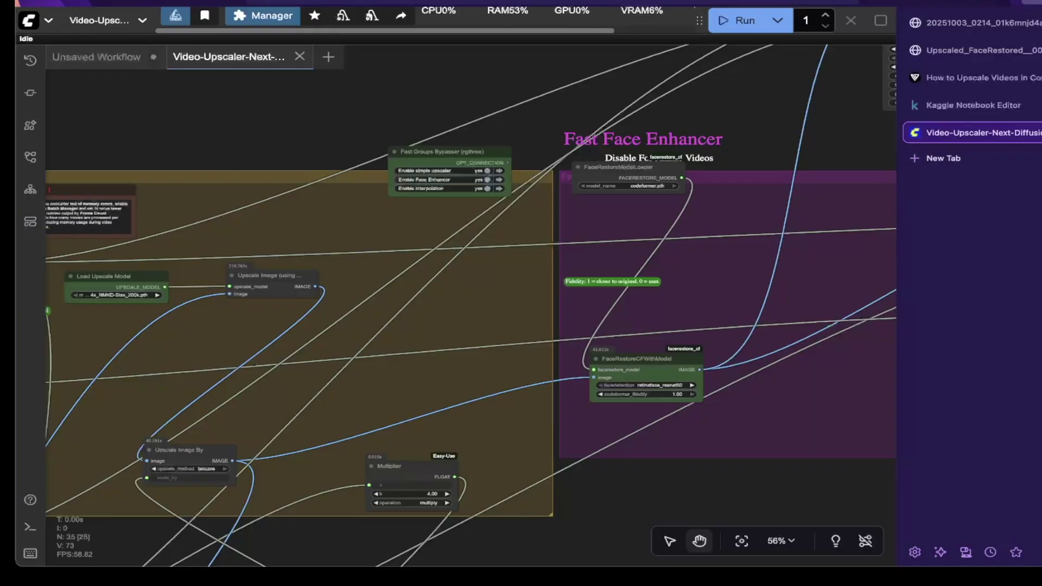
{"action": "left_click_drag", "start_coordinate": [380, 325], "coordinate": [699, 298]}
Zoom in on the upscaler group's batch settings
{"action": "scroll", "coordinate": [240, 232], "scroll_direction": "up", "scroll_amount": 3}
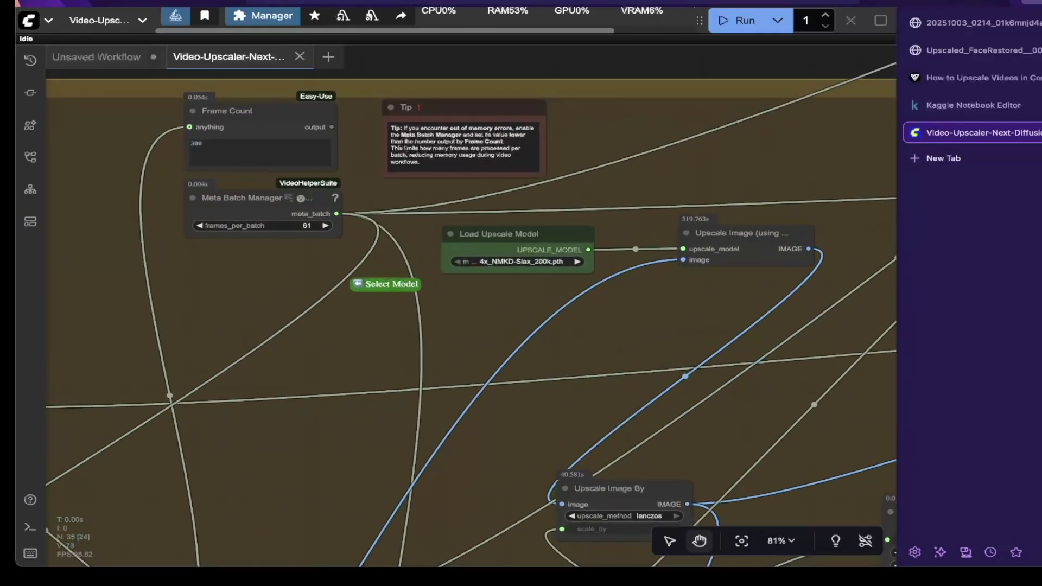
{"action": "scroll", "coordinate": [239, 232], "scroll_direction": "up", "scroll_amount": 2}
{"action": "scroll", "coordinate": [239, 232], "scroll_direction": "up", "scroll_amount": 1}
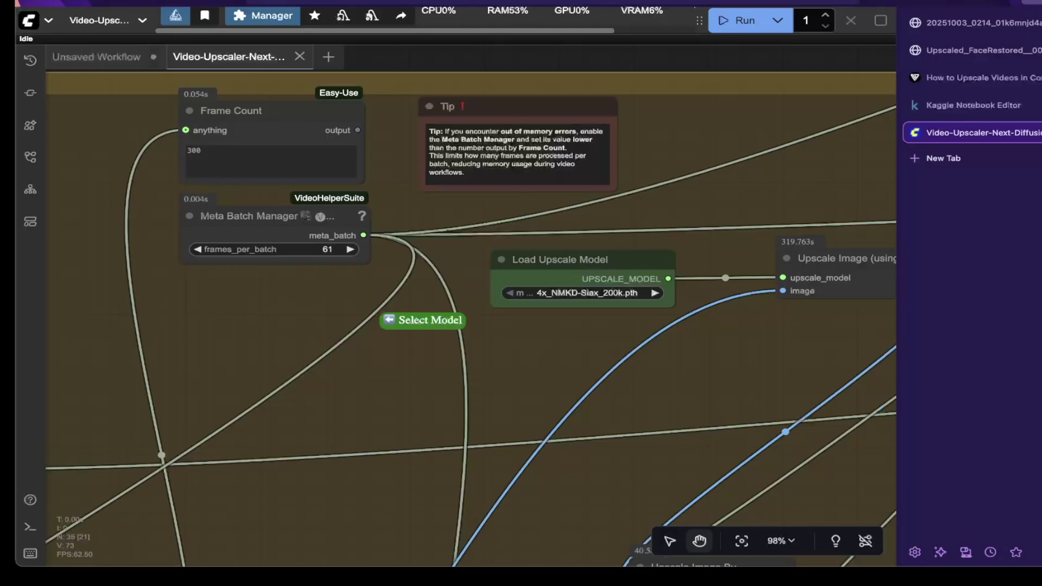
{"action": "scroll", "coordinate": [268, 312], "scroll_direction": "down", "scroll_amount": 4}
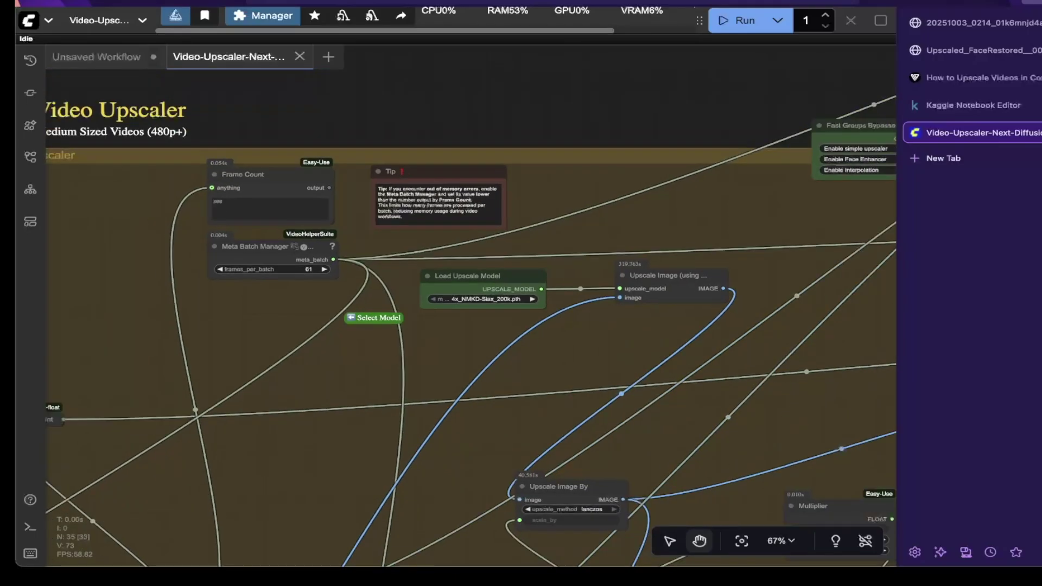
Move from the Target Resolution node to the Video Info and Load Video nodes
{"action": "left_click_drag", "start_coordinate": [489, 380], "coordinate": [380, 163]}
{"action": "scroll", "coordinate": [471, 307], "scroll_direction": "up", "scroll_amount": 3}
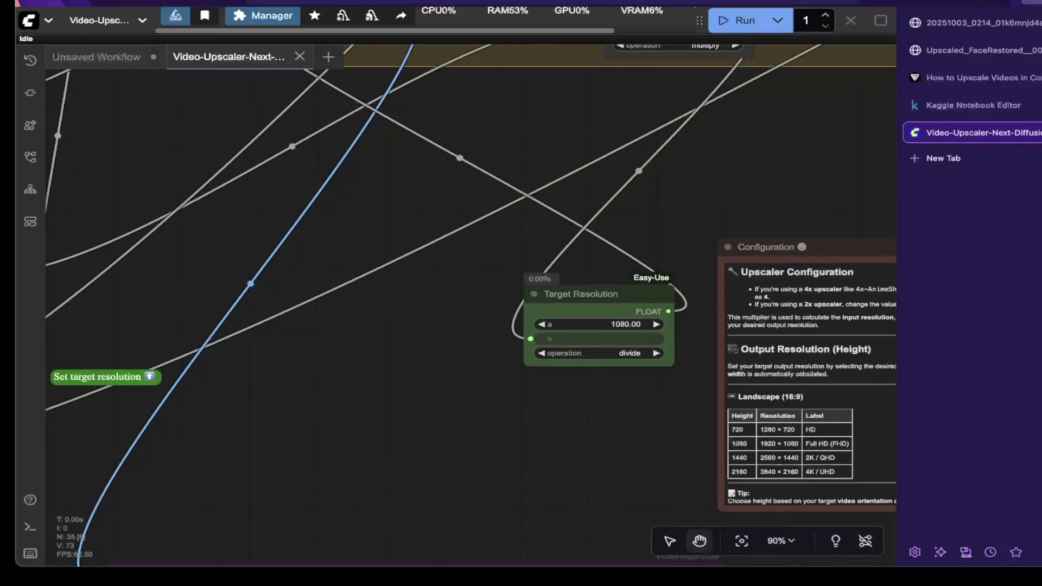
{"action": "scroll", "coordinate": [491, 340], "scroll_direction": "down", "scroll_amount": 3}
{"action": "left_click_drag", "start_coordinate": [271, 326], "coordinate": [630, 263]}
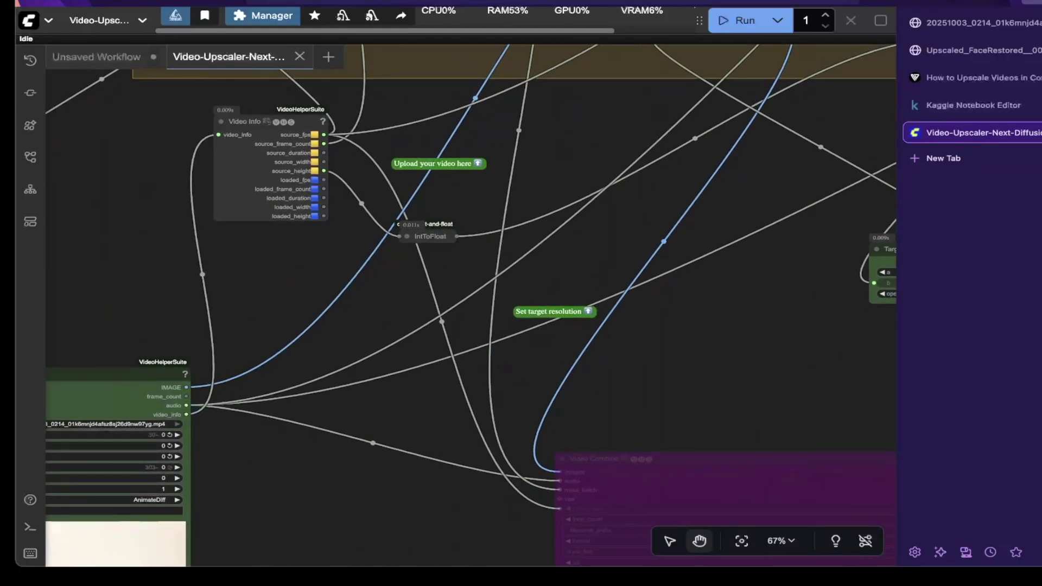
Center and zoom on the Load Video (Upload) node previewing the warrior clip
{"action": "left_click_drag", "start_coordinate": [150, 539], "coordinate": [314, 356]}
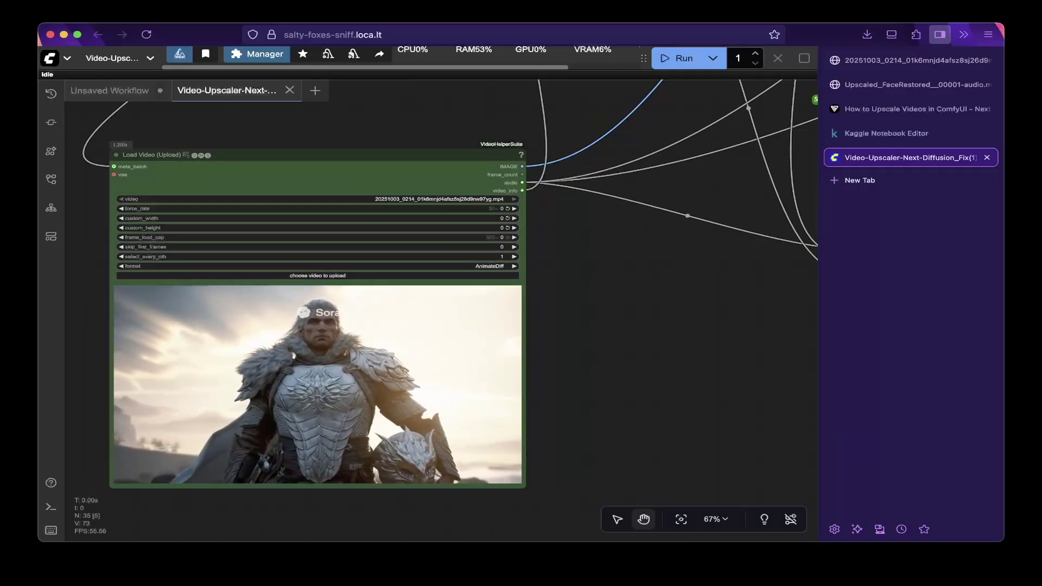
{"action": "scroll", "coordinate": [233, 211], "scroll_direction": "up", "scroll_amount": 1}
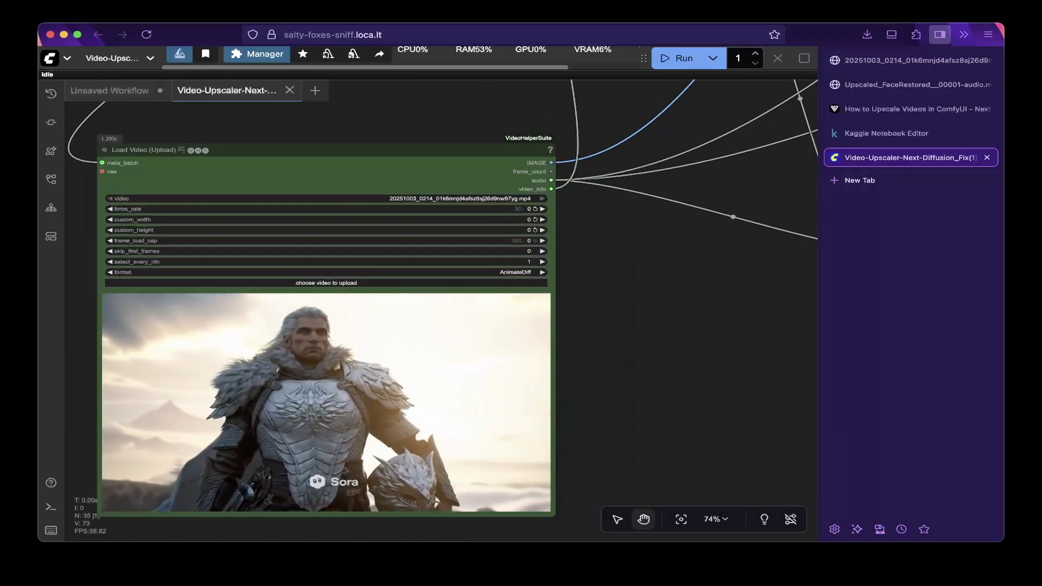
{"action": "scroll", "coordinate": [289, 259], "scroll_direction": "down", "scroll_amount": 3}
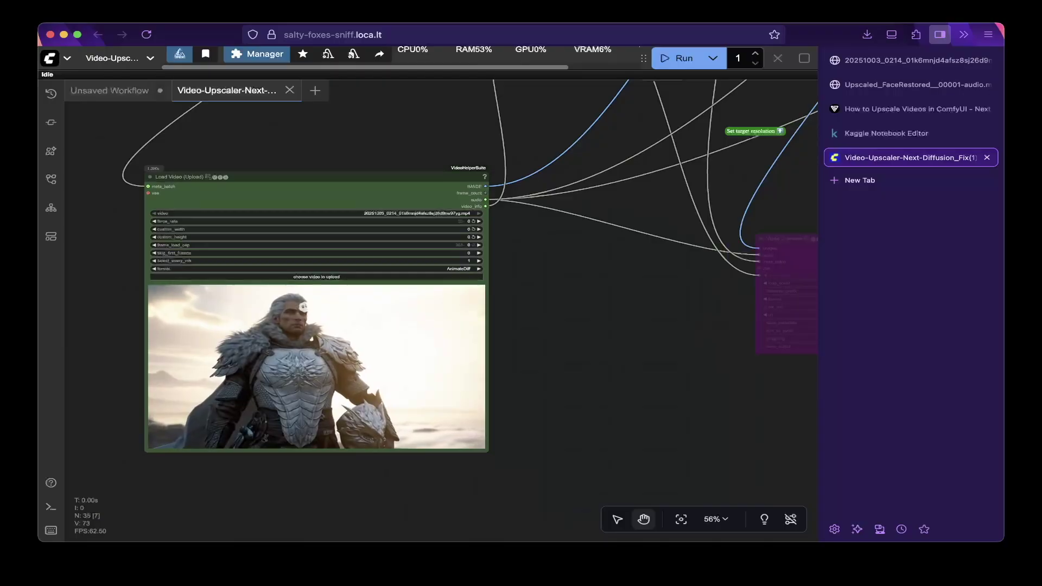
{"action": "scroll", "coordinate": [469, 269], "scroll_direction": "up", "scroll_amount": 1}
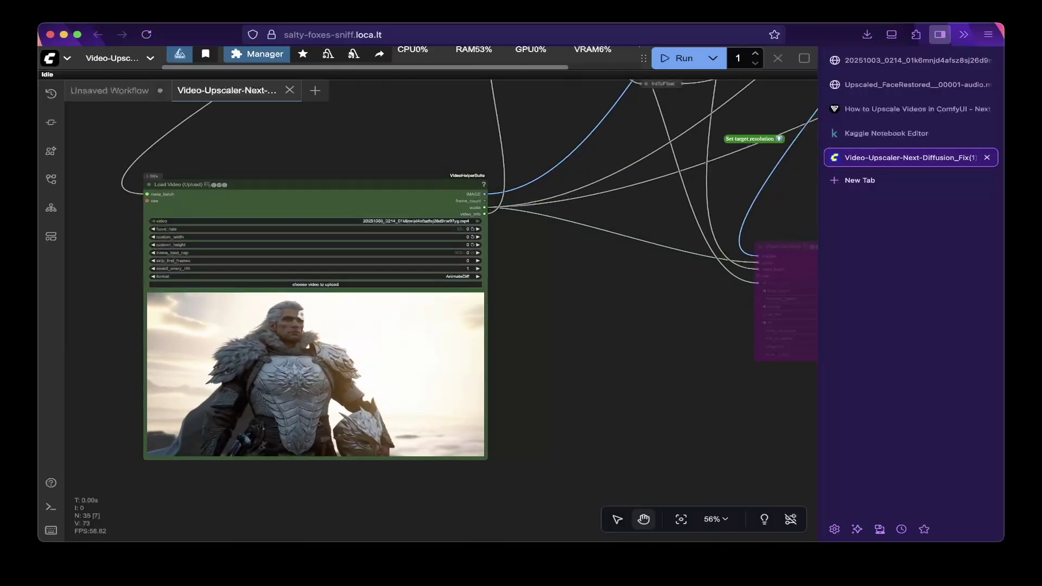
{"action": "scroll", "coordinate": [465, 272], "scroll_direction": "right", "scroll_amount": 2}
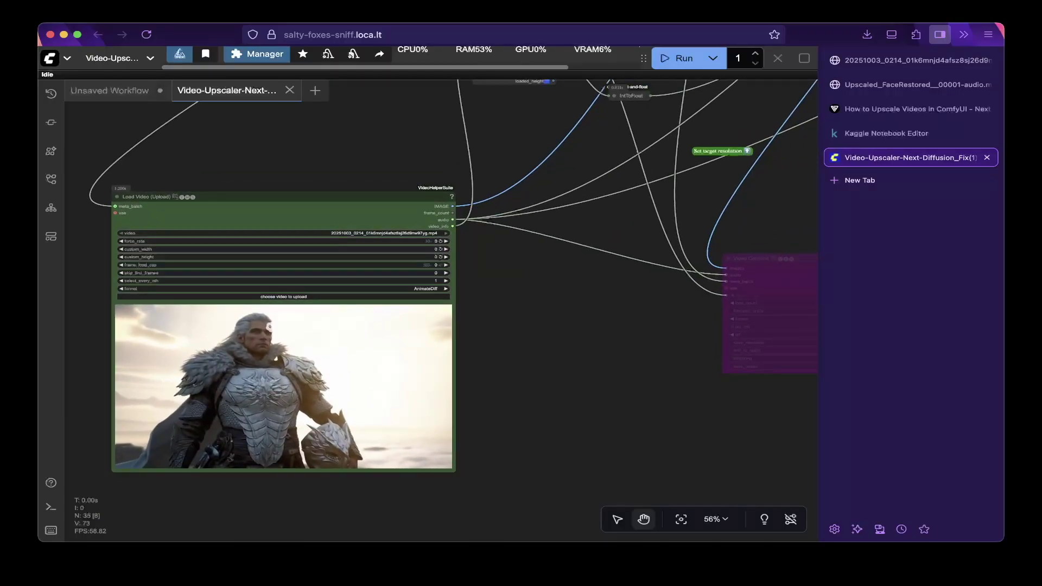
{"action": "scroll", "coordinate": [489, 380], "scroll_direction": "down", "scroll_amount": 1}
{"action": "scroll", "coordinate": [488, 326], "scroll_direction": "right", "scroll_amount": 3}
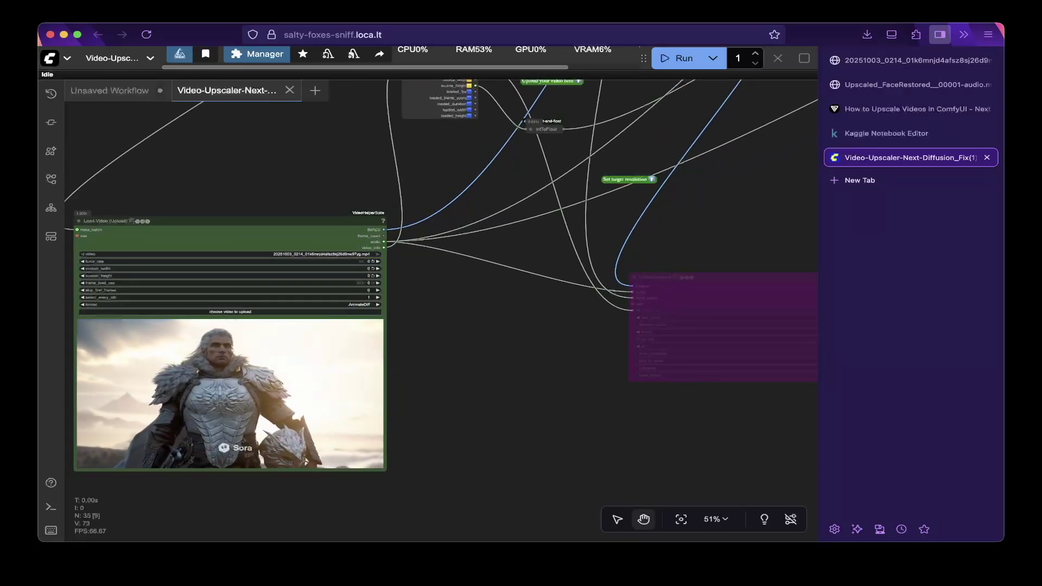
Pan and zoom across the canvas to the Video Combine node's output settings
{"action": "scroll", "coordinate": [439, 304], "scroll_direction": "down", "scroll_amount": 1}
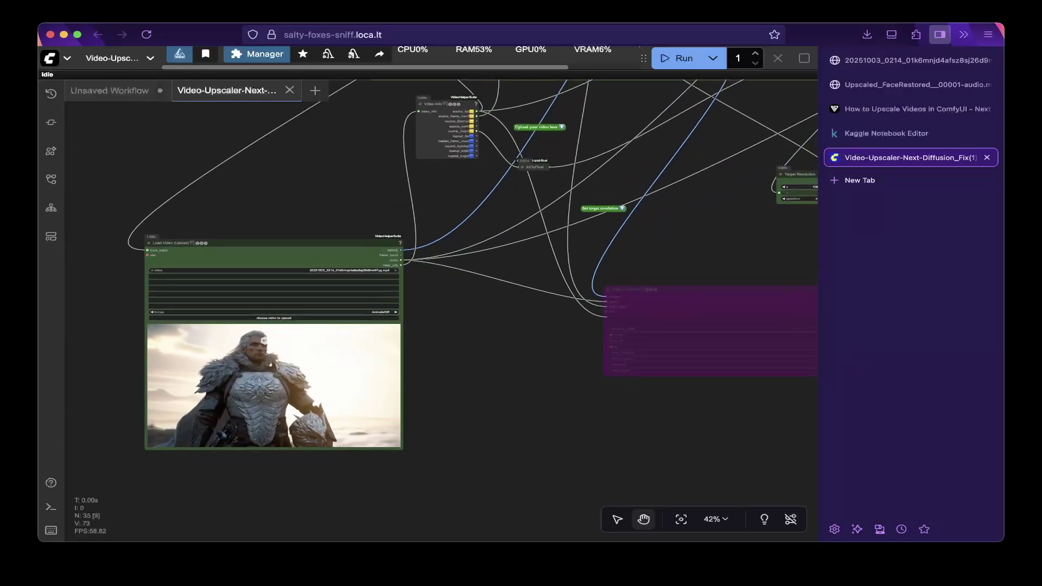
{"action": "scroll", "coordinate": [440, 304], "scroll_direction": "right", "scroll_amount": 5}
{"action": "scroll", "coordinate": [440, 304], "scroll_direction": "up", "scroll_amount": 2}
{"action": "scroll", "coordinate": [440, 309], "scroll_direction": "right", "scroll_amount": 5}
{"action": "scroll", "coordinate": [440, 309], "scroll_direction": "up", "scroll_amount": 1}
{"action": "scroll", "coordinate": [440, 310], "scroll_direction": "right", "scroll_amount": 4}
{"action": "scroll", "coordinate": [440, 309], "scroll_direction": "up", "scroll_amount": 2}
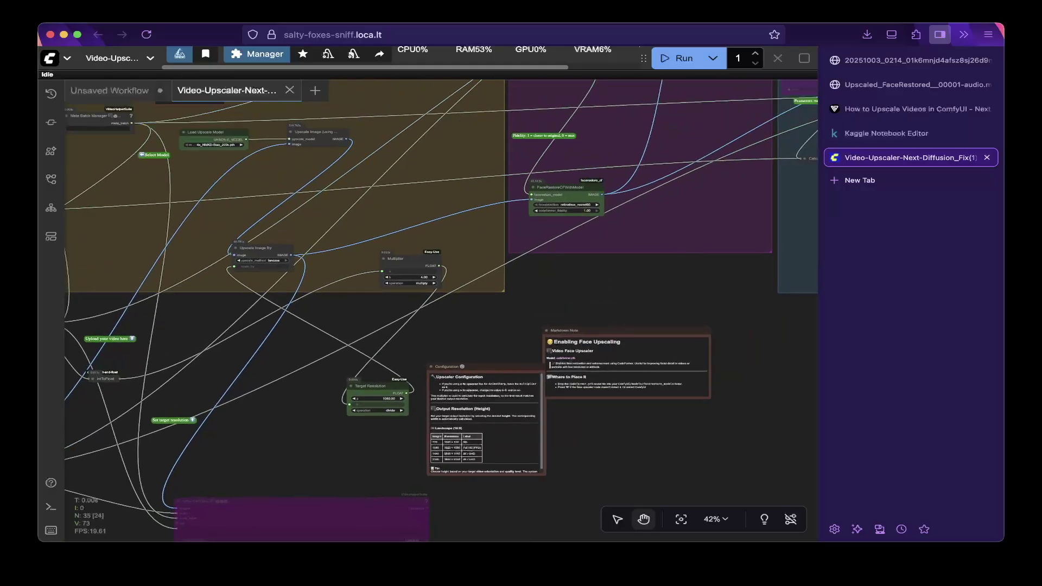
{"action": "scroll", "coordinate": [440, 310], "scroll_direction": "right", "scroll_amount": 5}
{"action": "scroll", "coordinate": [440, 310], "scroll_direction": "up", "scroll_amount": 2}
{"action": "scroll", "coordinate": [440, 310], "scroll_direction": "right", "scroll_amount": 1}
{"action": "scroll", "coordinate": [440, 309], "scroll_direction": "up", "scroll_amount": 1}
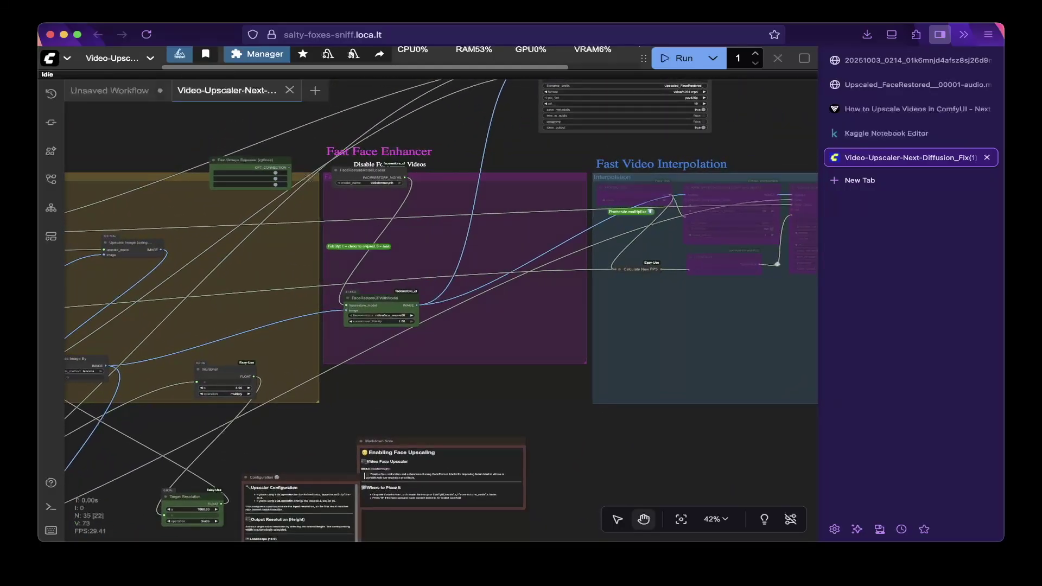
{"action": "scroll", "coordinate": [439, 310], "scroll_direction": "right", "scroll_amount": 1}
{"action": "scroll", "coordinate": [440, 310], "scroll_direction": "up", "scroll_amount": 1}
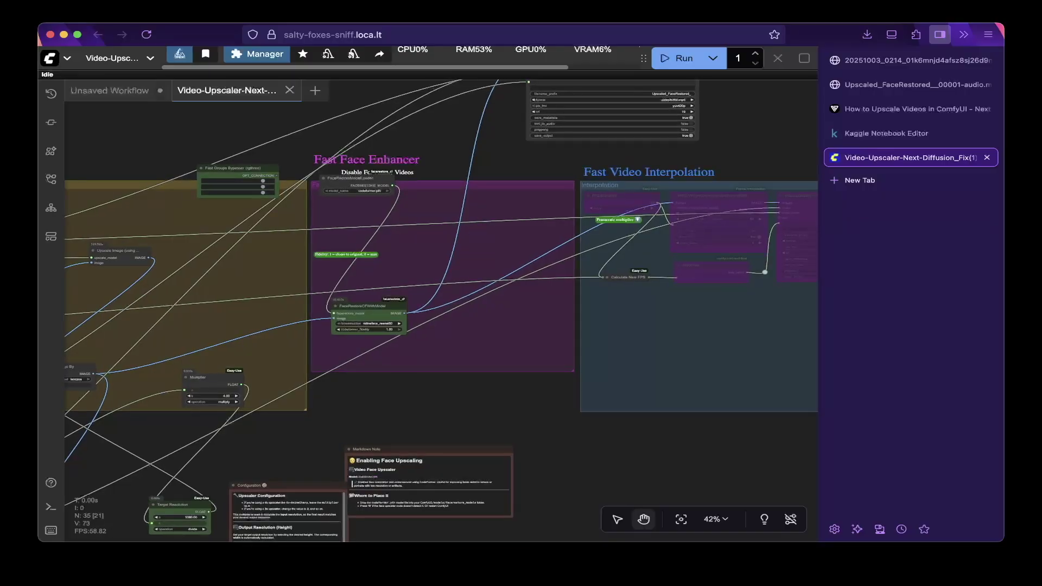
{"action": "scroll", "coordinate": [439, 310], "scroll_direction": "right", "scroll_amount": 3}
{"action": "scroll", "coordinate": [440, 309], "scroll_direction": "up", "scroll_amount": 2}
{"action": "scroll", "coordinate": [440, 309], "scroll_direction": "right", "scroll_amount": 2}
{"action": "scroll", "coordinate": [440, 310], "scroll_direction": "up", "scroll_amount": 1}
Switch to the Kaggle notebook hosting ComfyUI
{"action": "scroll", "coordinate": [440, 309], "scroll_direction": "down", "scroll_amount": 1}
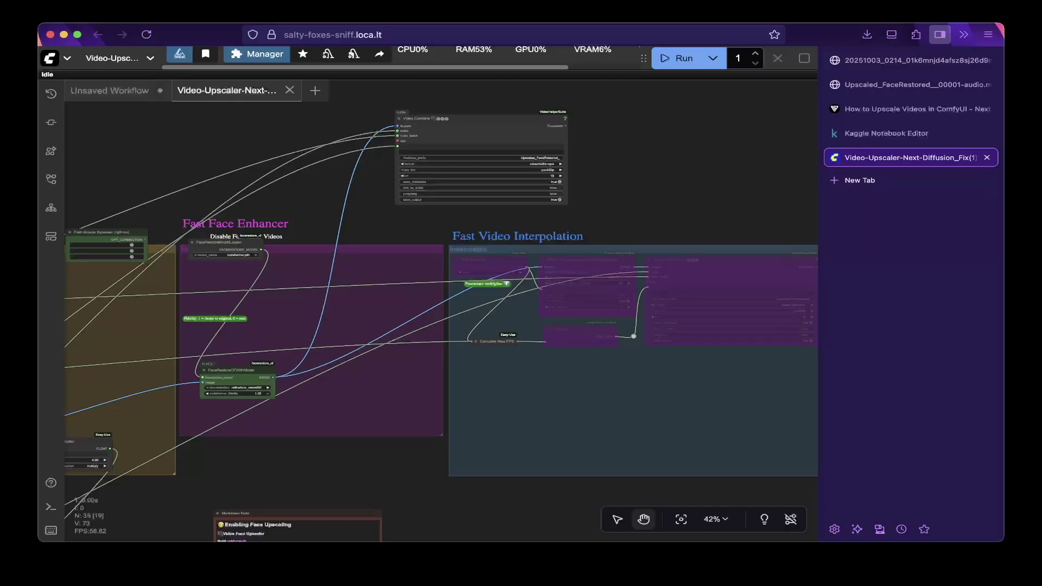
{"action": "scroll", "coordinate": [642, 209], "scroll_direction": "up", "scroll_amount": 2}
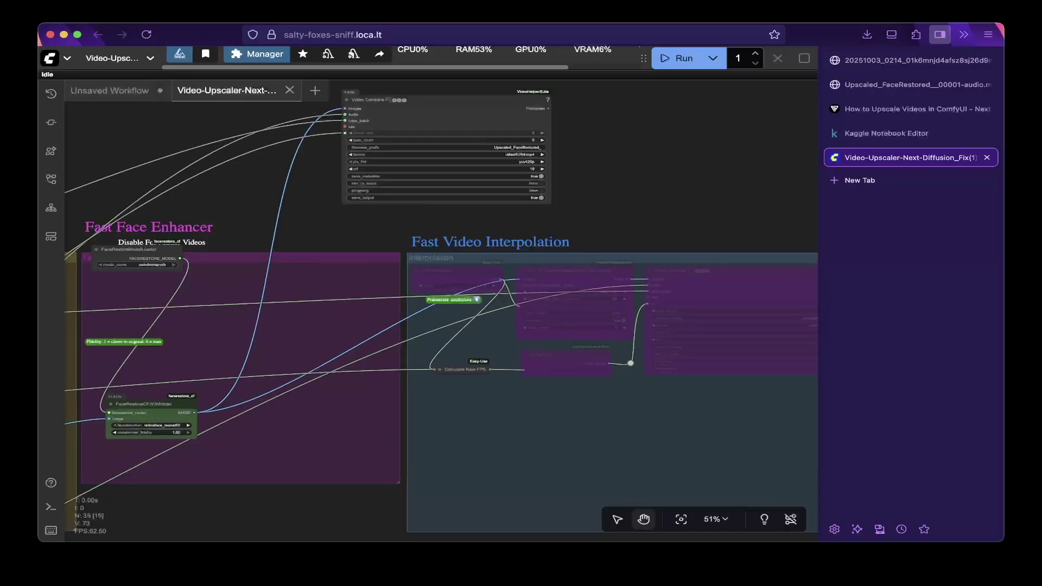
{"action": "scroll", "coordinate": [441, 316], "scroll_direction": "left", "scroll_amount": 3}
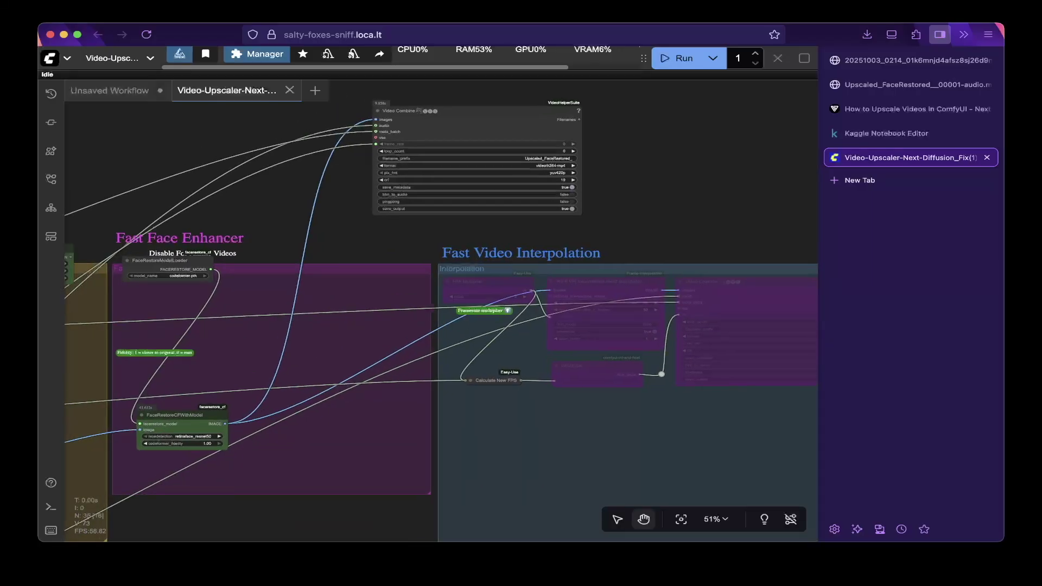
{"action": "scroll", "coordinate": [443, 183], "scroll_direction": "up", "scroll_amount": 1}
{"action": "scroll", "coordinate": [442, 183], "scroll_direction": "up", "scroll_amount": 3}
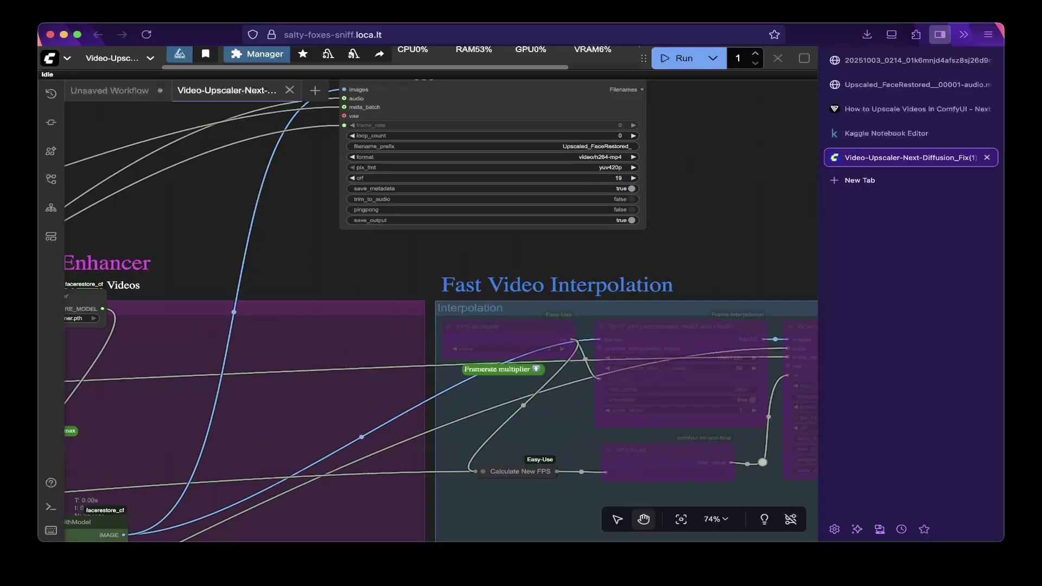
{"action": "scroll", "coordinate": [441, 310], "scroll_direction": "up", "scroll_amount": 2}
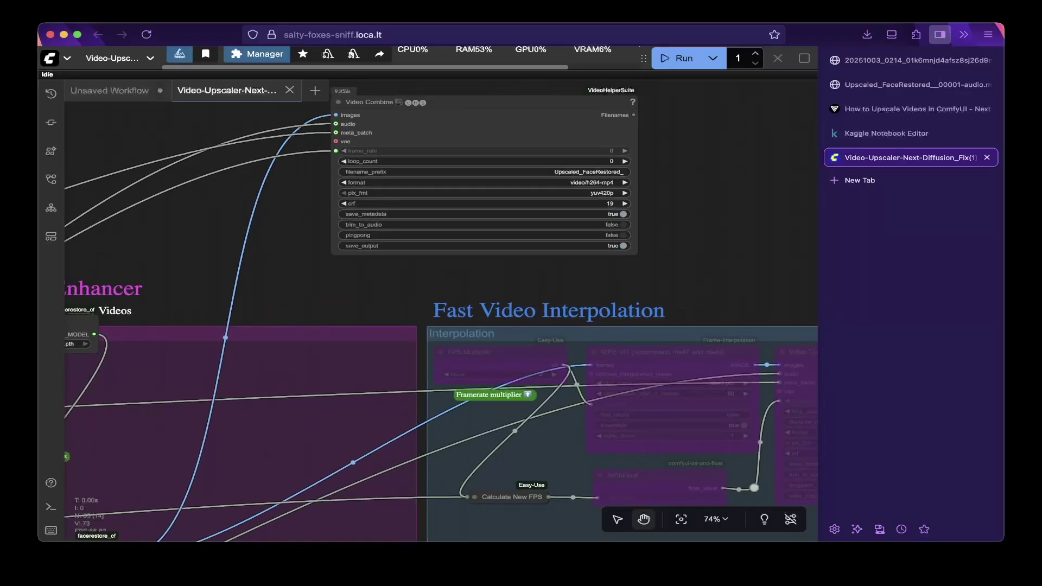
{"action": "left_click", "coordinate": [886, 133]}
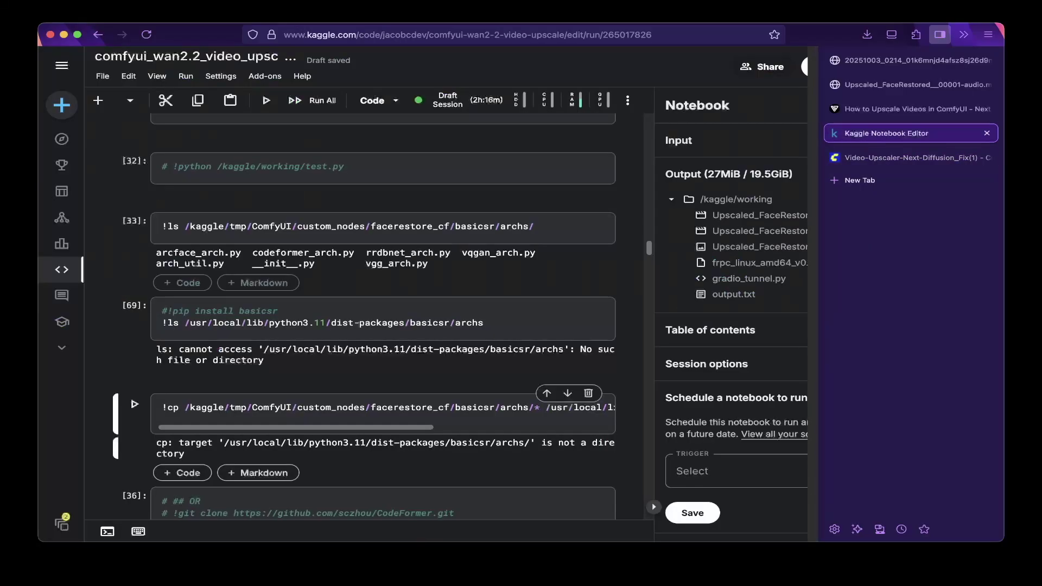
Check the /kaggle/working outputs, then reopen Upscaled_FaceRestored__00001-audio.mp4 in the browser
{"action": "scroll", "coordinate": [364, 316], "scroll_direction": "down", "scroll_amount": 1}
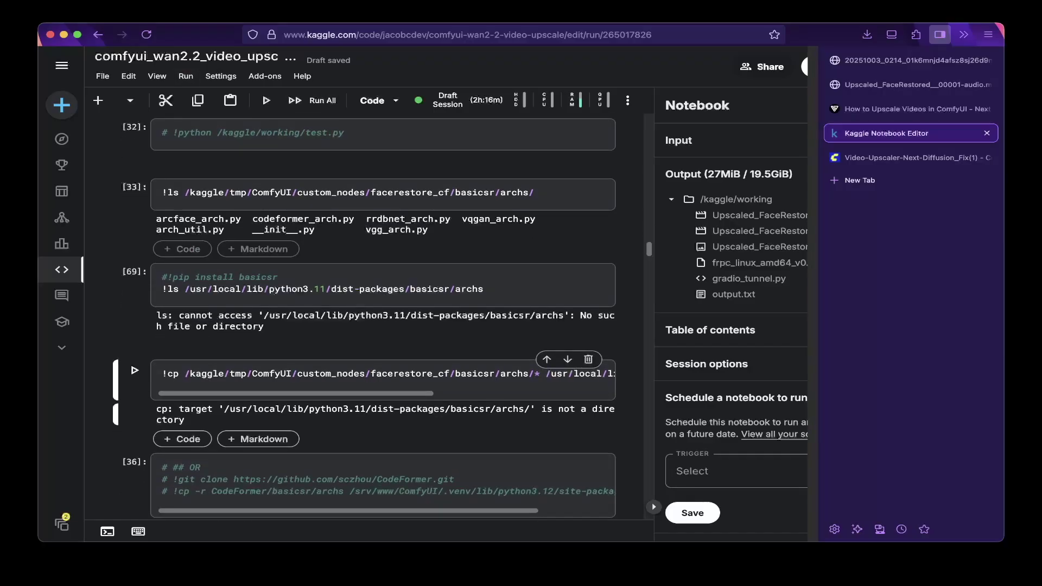
{"action": "scroll", "coordinate": [365, 316], "scroll_direction": "up", "scroll_amount": 2}
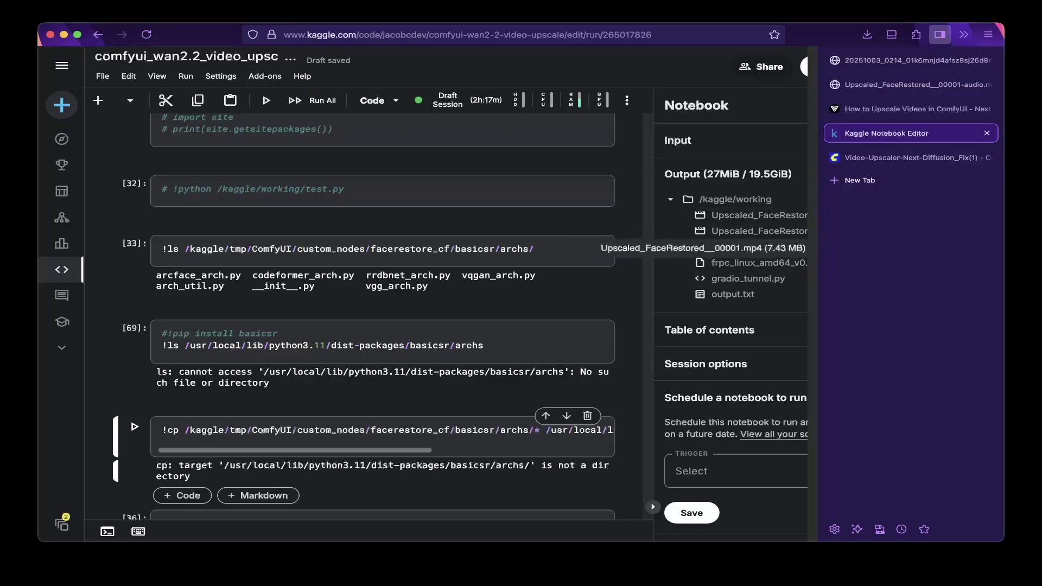
{"action": "left_click", "coordinate": [910, 85]}
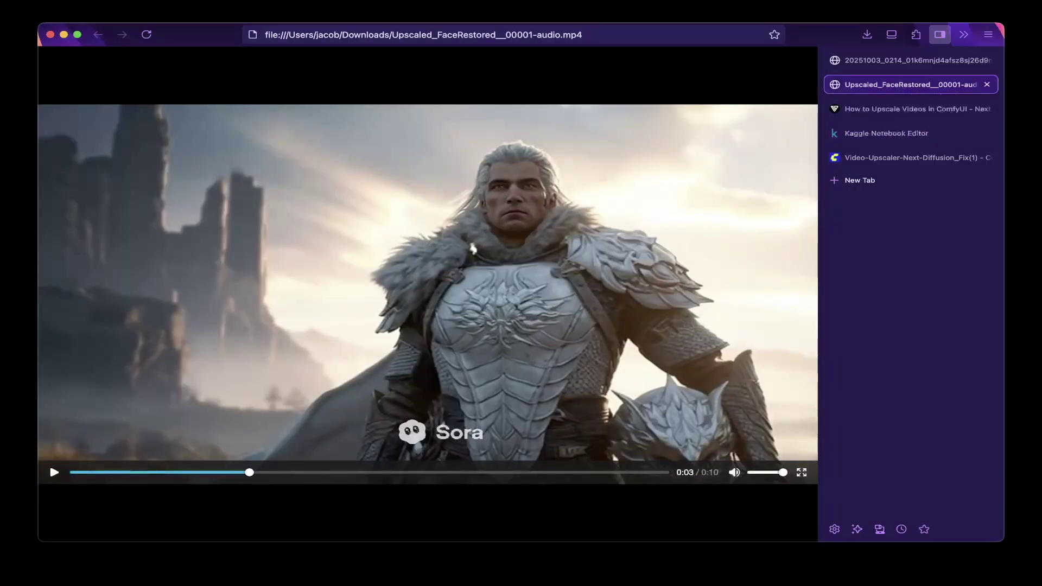
Play the original 20251003 Sora clip, then the Upscaled_FaceRestored clip, and return to the ComfyUI workflow
{"action": "left_click", "coordinate": [911, 61]}
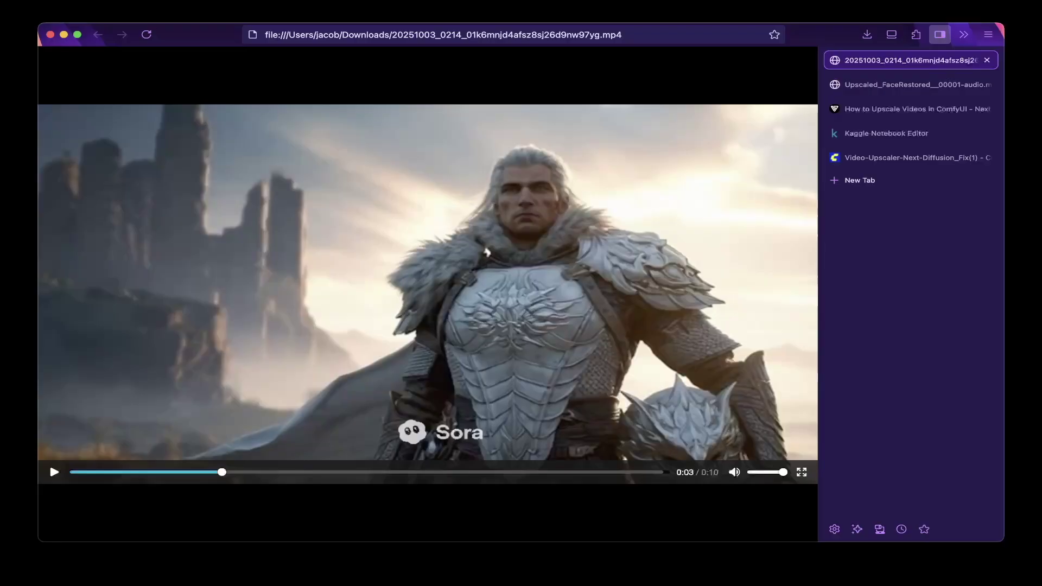
{"action": "key", "text": "space"}
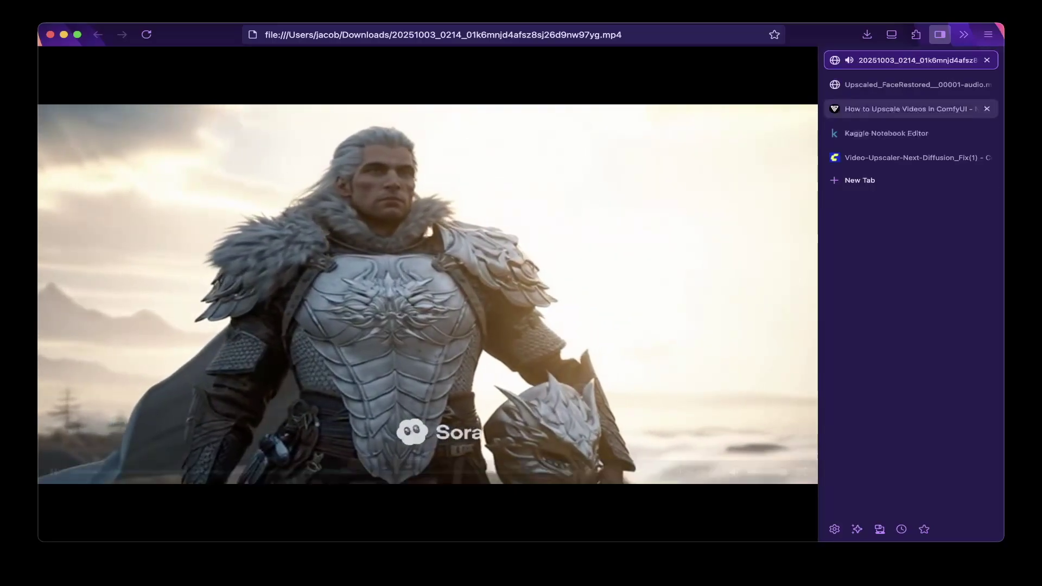
{"action": "left_click", "coordinate": [901, 84]}
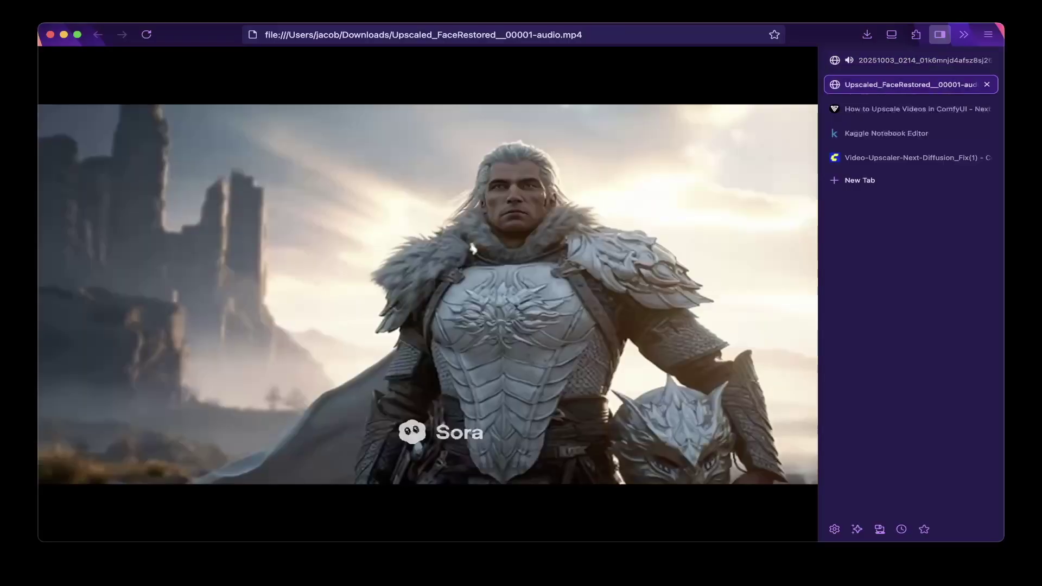
{"action": "key", "text": "space"}
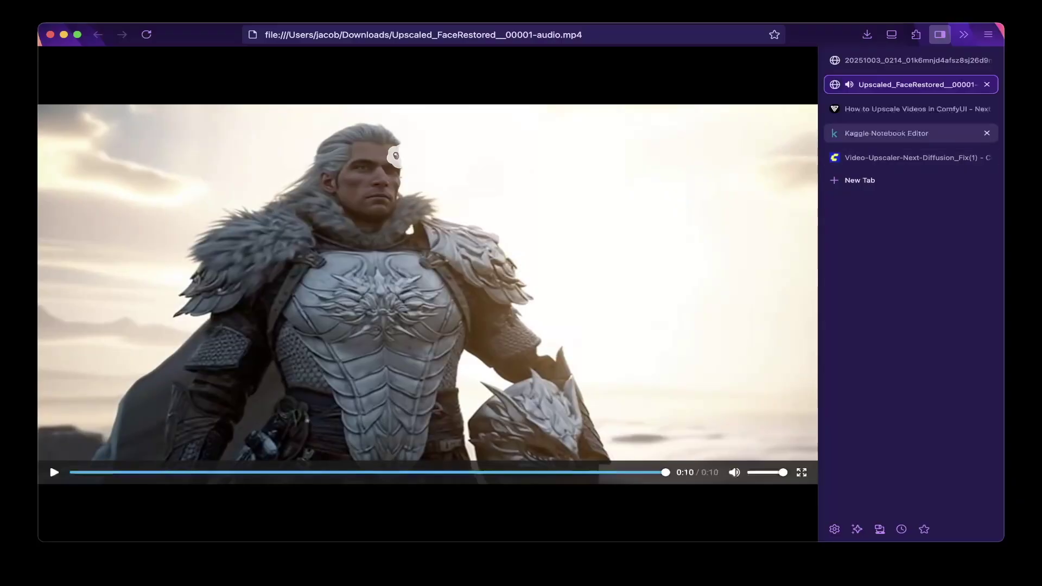
{"action": "left_click", "coordinate": [911, 157]}
{"action": "scroll", "coordinate": [619, 269], "scroll_direction": "down", "scroll_amount": 2}
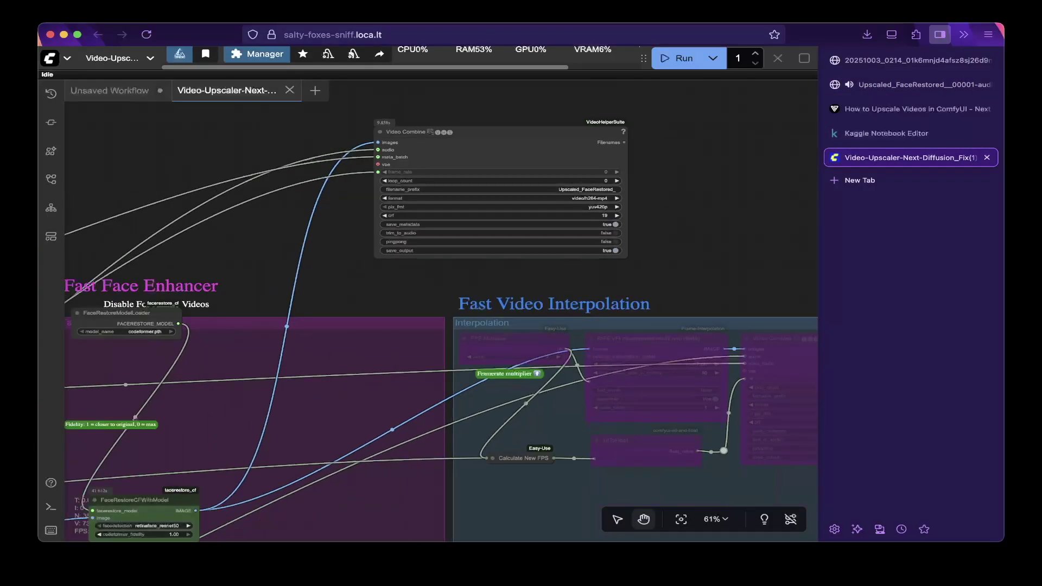
{"action": "scroll", "coordinate": [619, 268], "scroll_direction": "down", "scroll_amount": 1}
{"action": "scroll", "coordinate": [526, 148], "scroll_direction": "down", "scroll_amount": 1}
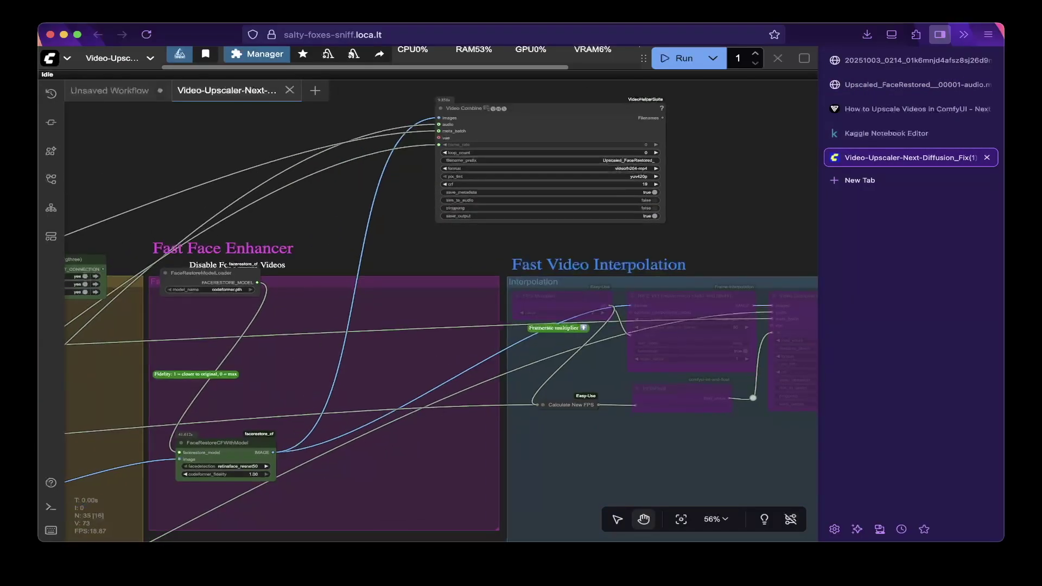
{"action": "scroll", "coordinate": [526, 148], "scroll_direction": "down", "scroll_amount": 1}
{"action": "scroll", "coordinate": [526, 148], "scroll_direction": "down", "scroll_amount": 1}
{"action": "left_click_drag", "start_coordinate": [526, 149], "coordinate": [557, 125]}
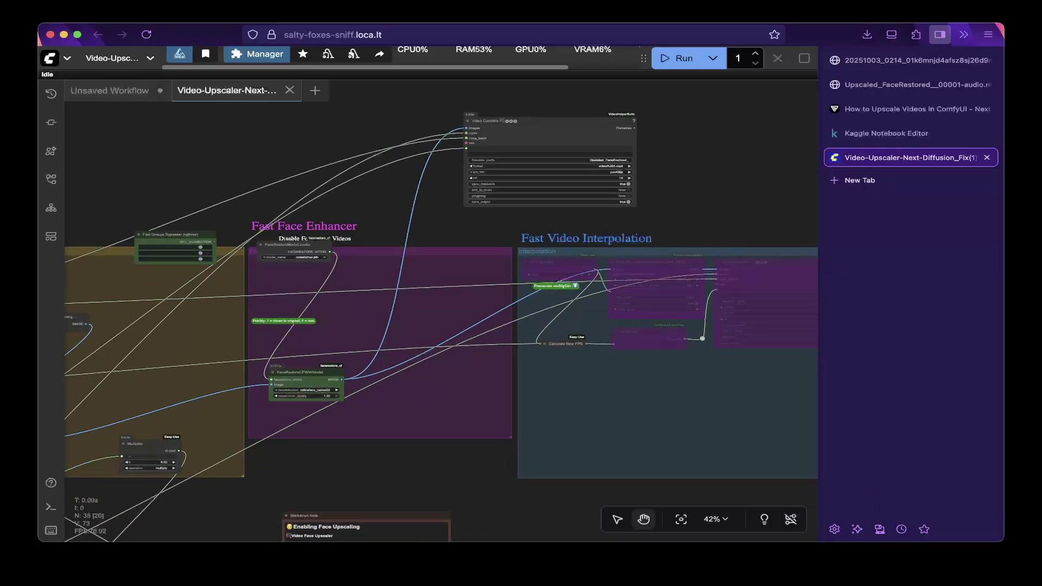
{"action": "scroll", "coordinate": [465, 234], "scroll_direction": "down", "scroll_amount": 3}
{"action": "scroll", "coordinate": [441, 310], "scroll_direction": "up", "scroll_amount": 2}
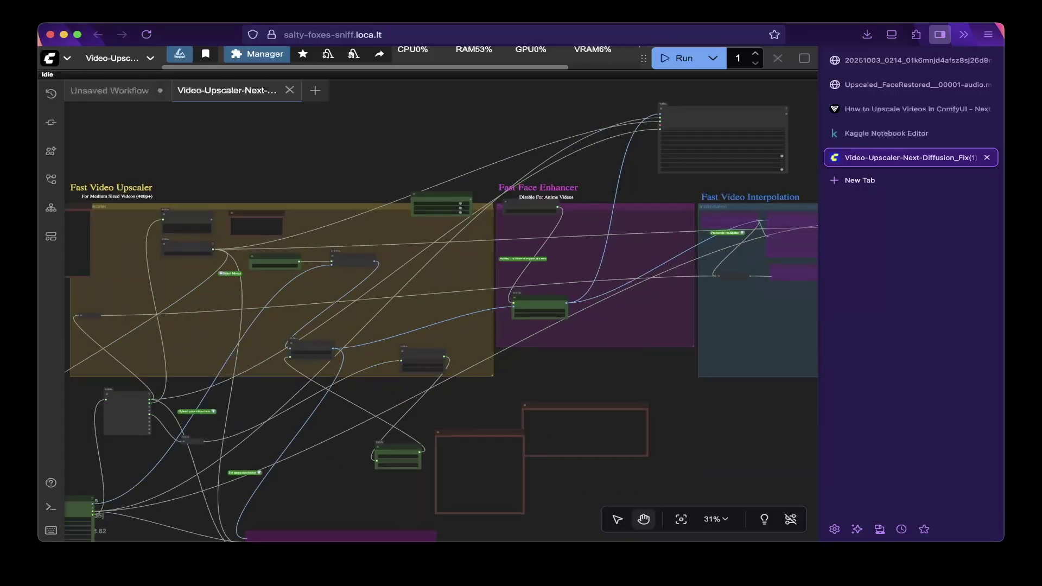
{"action": "scroll", "coordinate": [441, 309], "scroll_direction": "up", "scroll_amount": 1}
{"action": "scroll", "coordinate": [441, 309], "scroll_direction": "up", "scroll_amount": 1}
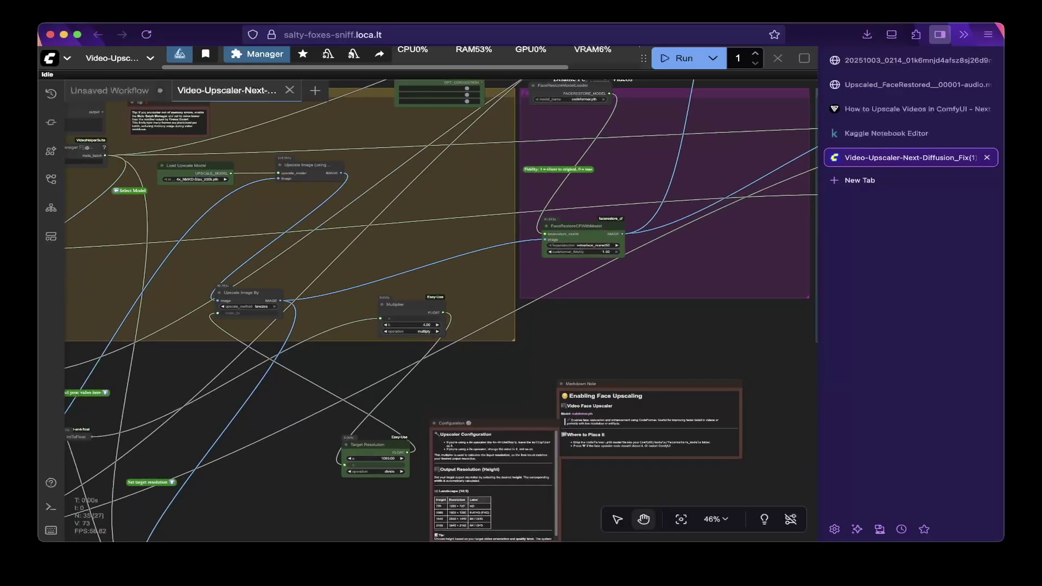